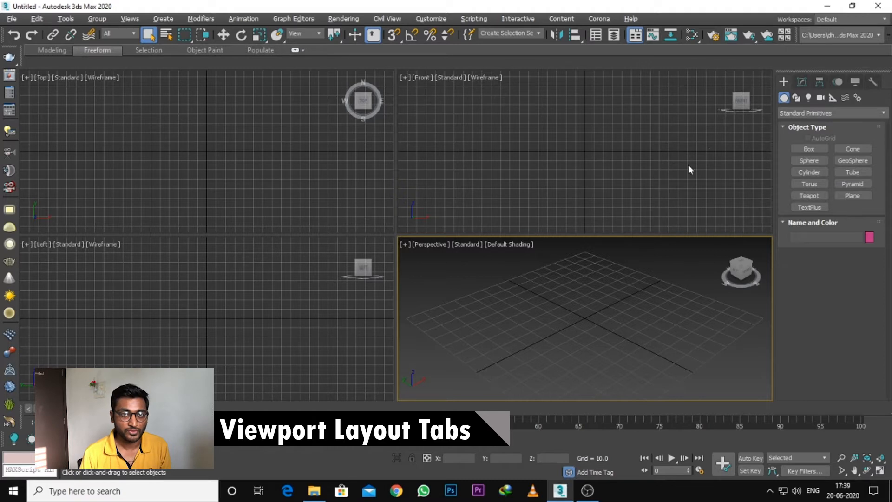
- Show the Viewport Layout Tabs bar in the workspace
right_click(691, 17)
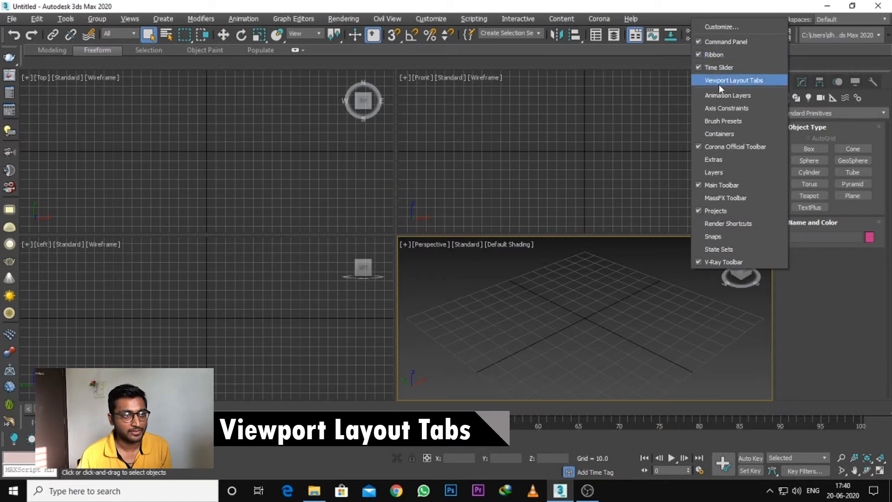
click(704, 82)
click(142, 325)
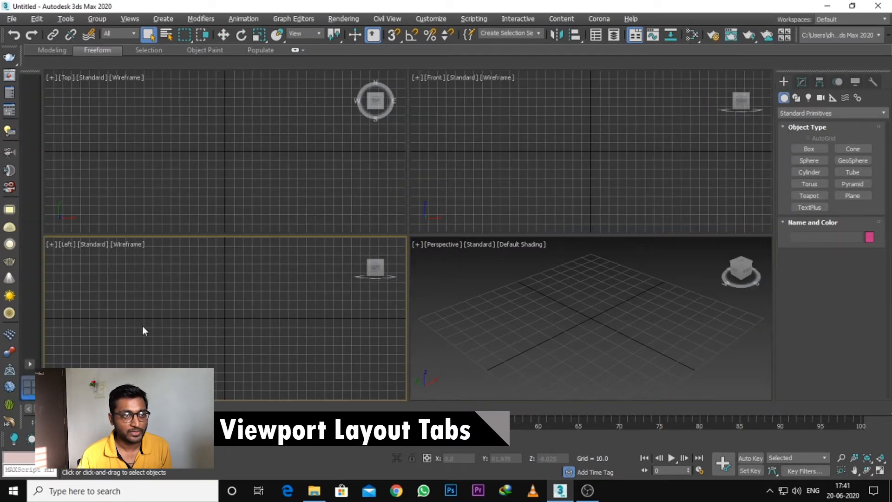
- Add two viewport layout tabs: one large view with three small stacked views, and two equal side-by-side columns
click(26, 365)
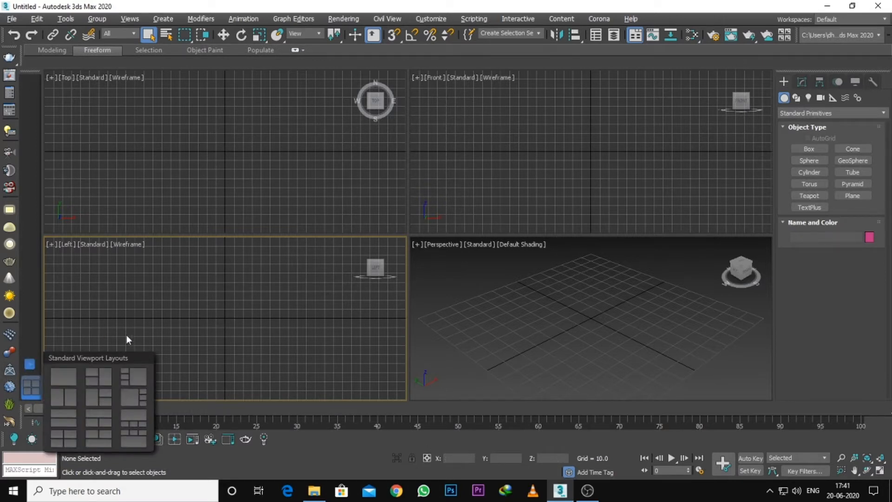
click(132, 395)
click(567, 160)
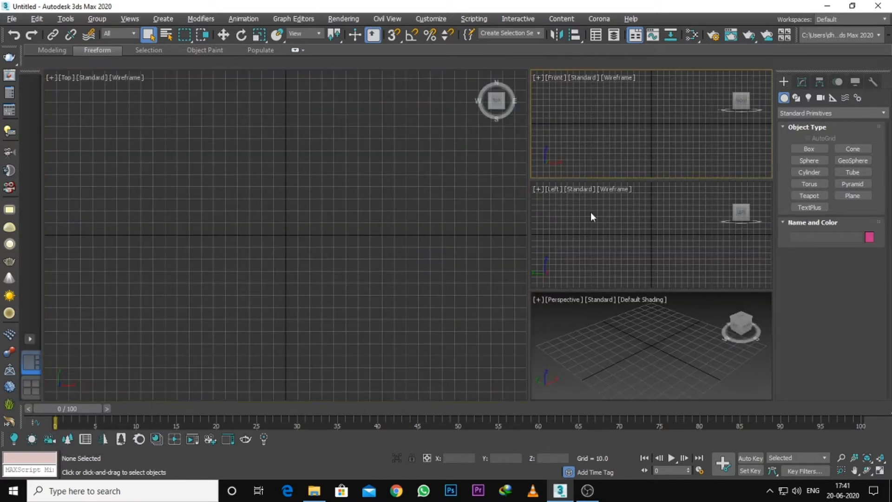
click(591, 214)
click(584, 315)
click(30, 339)
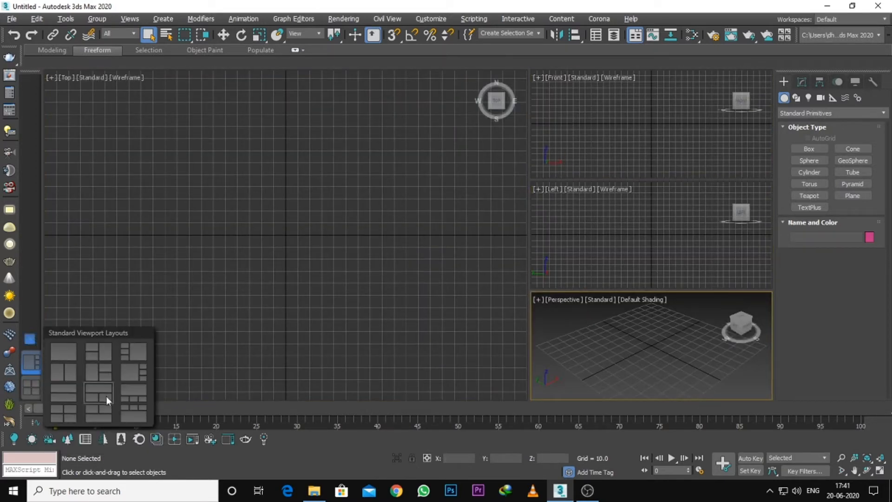
click(64, 375)
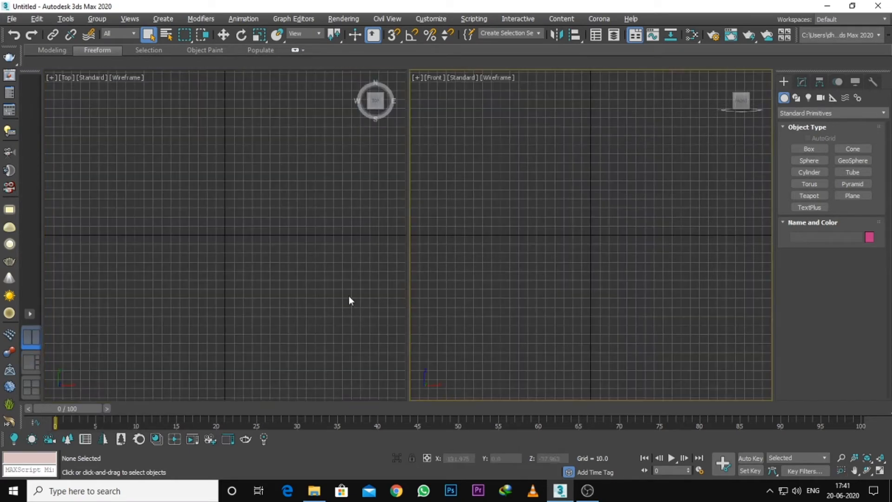
- Delete the two-column and the one-large-plus-three viewport layout tabs
right_click(31, 338)
click(67, 361)
right_click(34, 361)
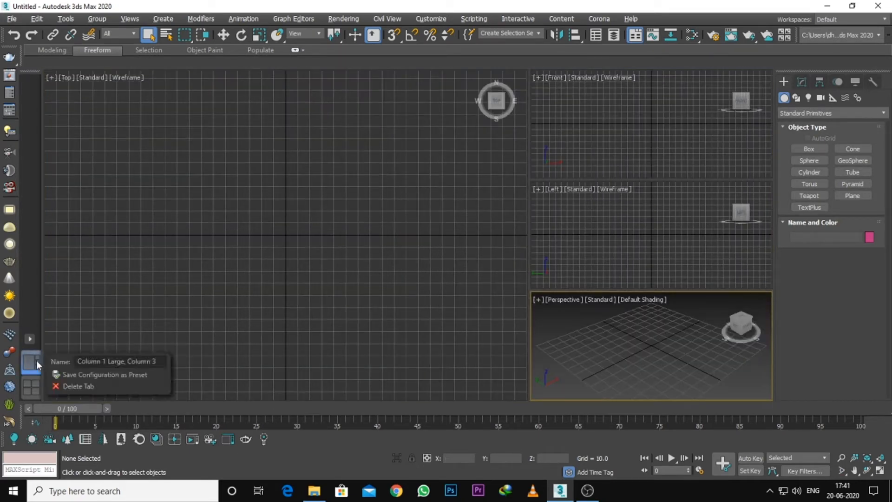
click(67, 386)
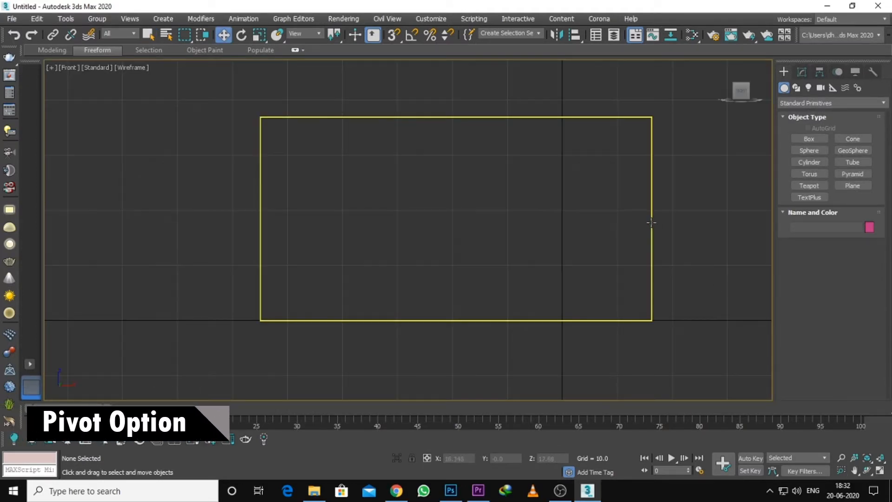
- Raise only the box's pivot to about Z 18.3 in the front view and centre it to the object
click(651, 224)
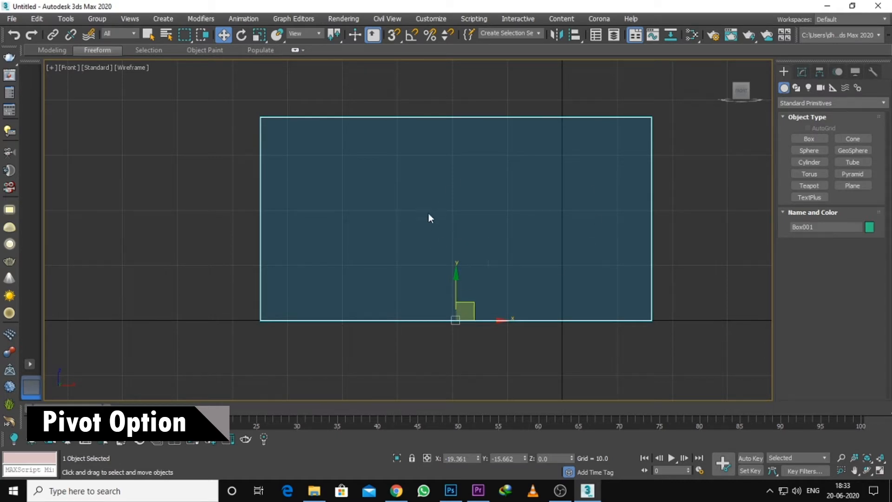
click(819, 72)
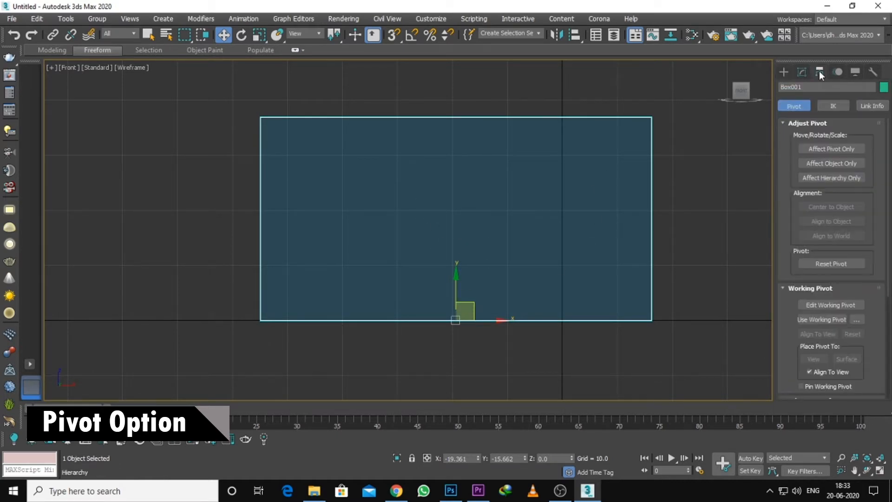
click(821, 150)
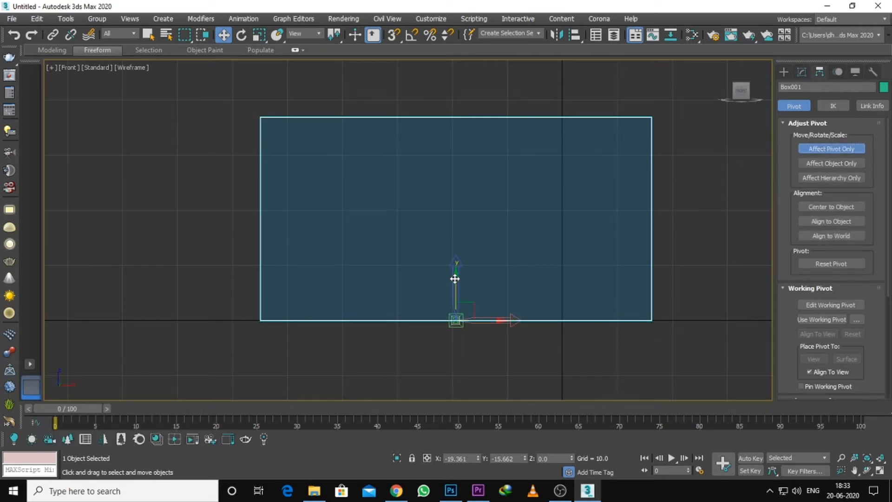
drag(455, 279, 473, 178)
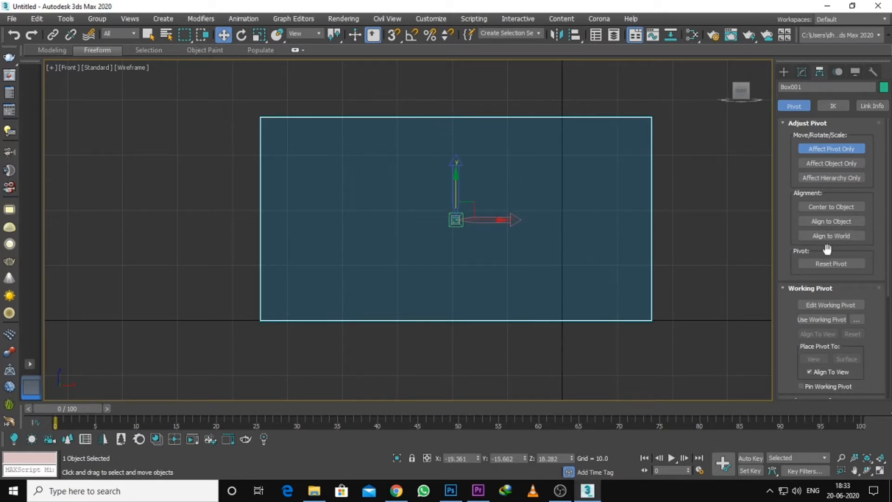
click(838, 209)
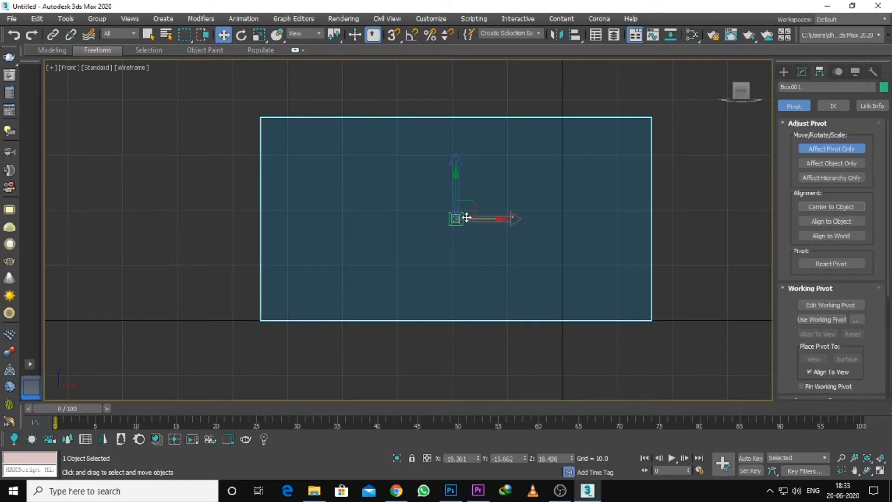
click(814, 150)
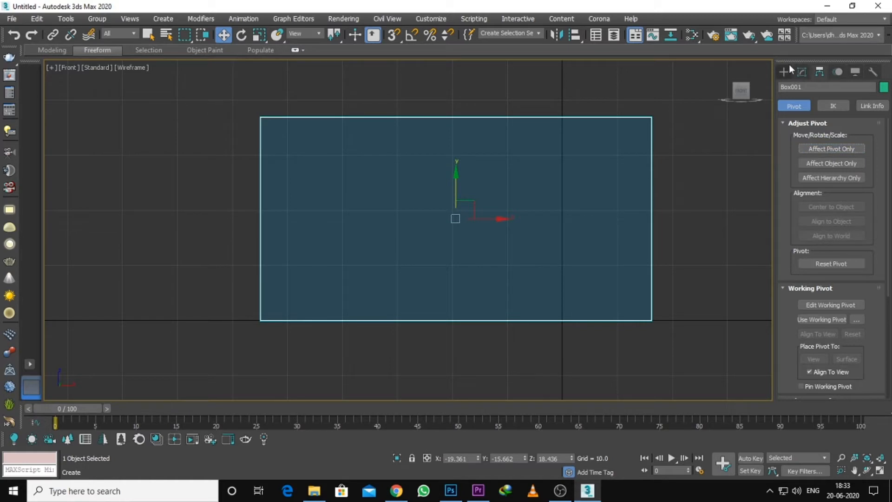
- Switch to the perspective view and display the box in wireframe
click(509, 242)
key(p)
click(452, 221)
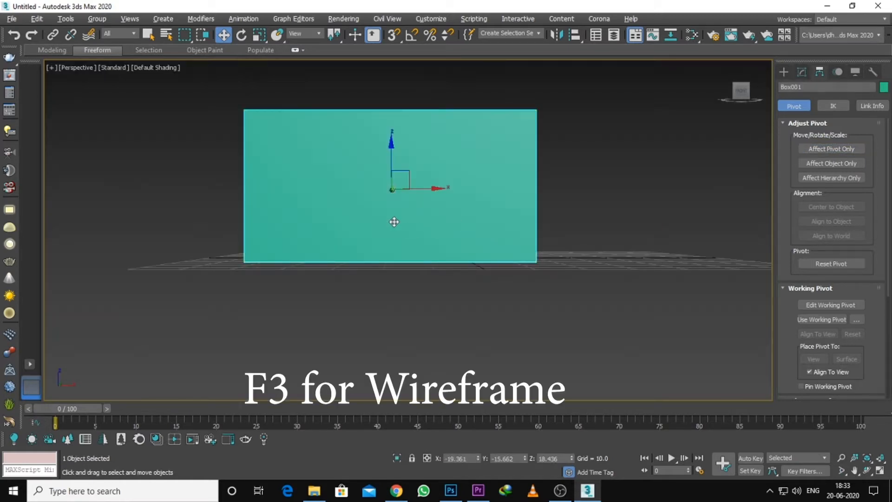
alt+middle_drag(393, 221, 472, 263)
key(F3)
alt+middle_drag(408, 243, 466, 237)
alt+middle_drag(436, 204, 435, 242)
- Create a second box standing beside the first one, near the edge of the grid
click(803, 148)
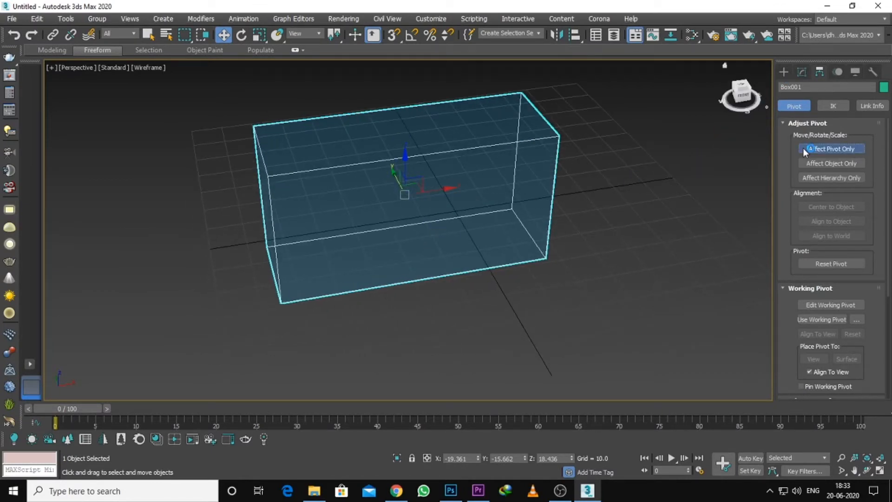
click(437, 226)
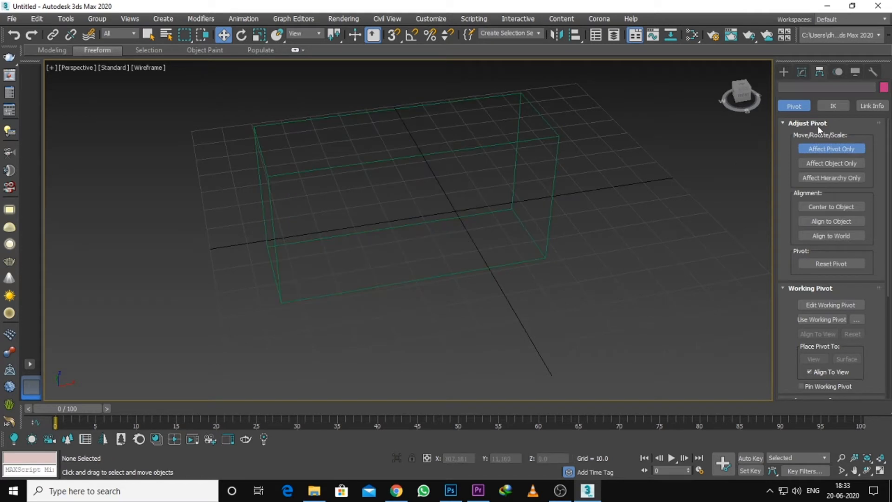
click(783, 73)
click(810, 141)
scroll(676, 209, down, 5)
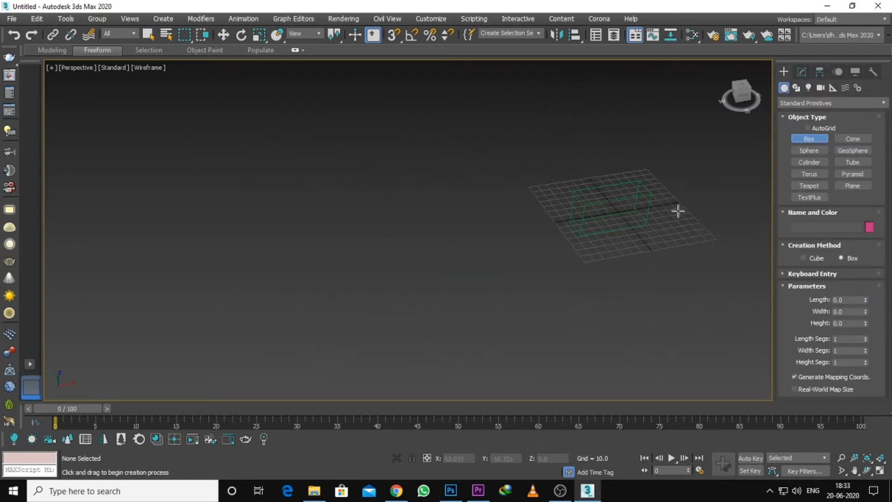
scroll(595, 196, up, 5)
scroll(451, 208, down, 5)
scroll(458, 209, up, 4)
mouse_move(597, 220)
mouse_down()
mouse_move(542, 280)
mouse_move(587, 249)
mouse_up()
key(w)
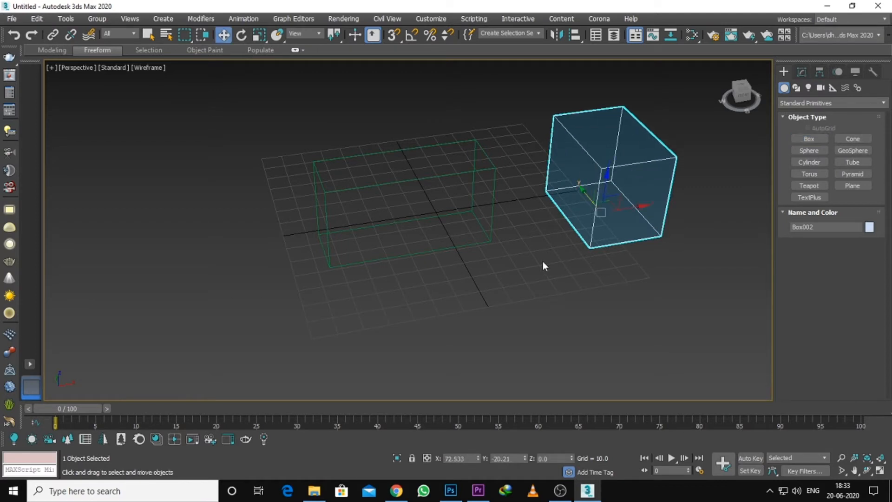
- Select both boxes and combine them into one group with the default name
click(543, 261)
drag(602, 194, 602, 194)
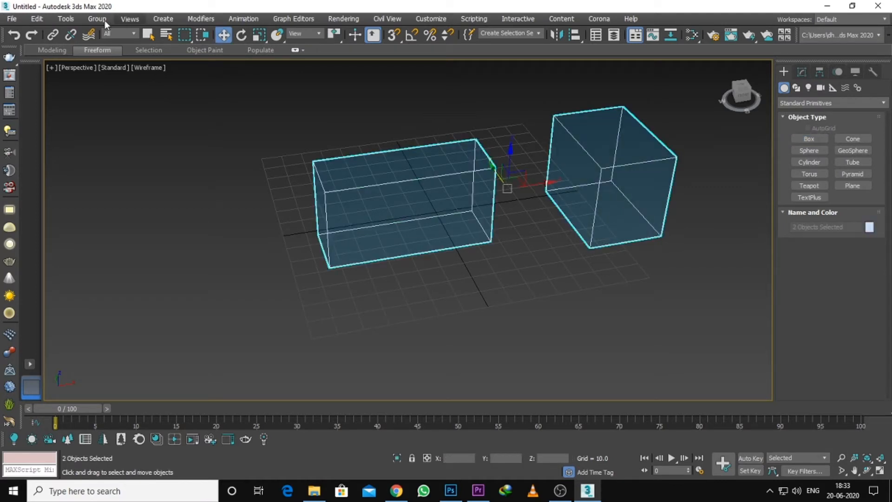
mouse_move(415, 263)
alt+middle_down()
mouse_move(373, 230)
mouse_move(409, 255)
alt+middle_up()
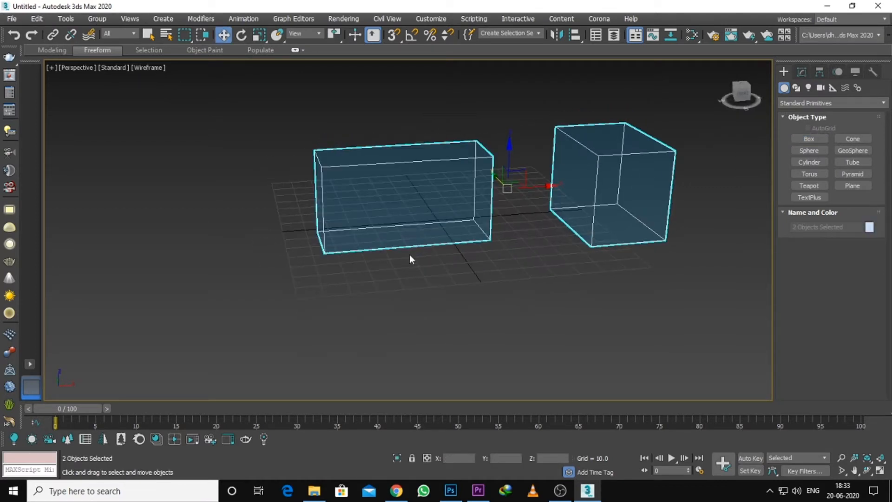
click(97, 19)
click(106, 36)
click(453, 264)
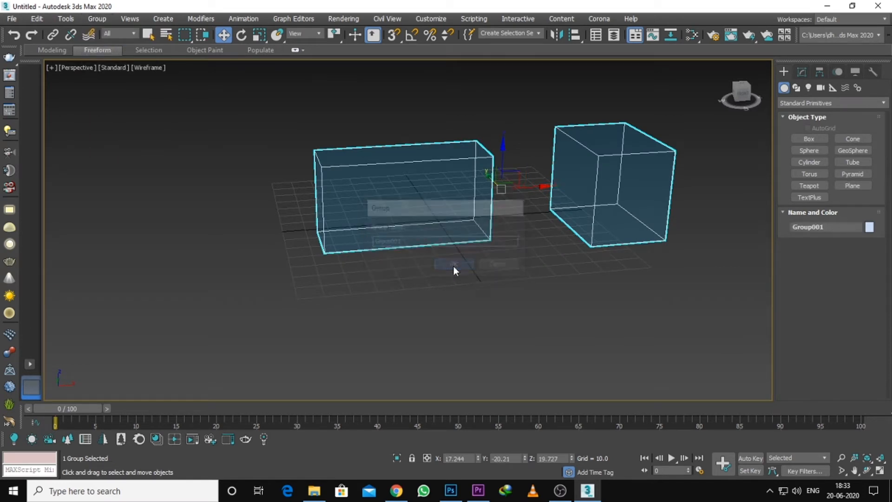
- Reselect the grouped boxes and examine the group's shared pivot from several angles
click(500, 299)
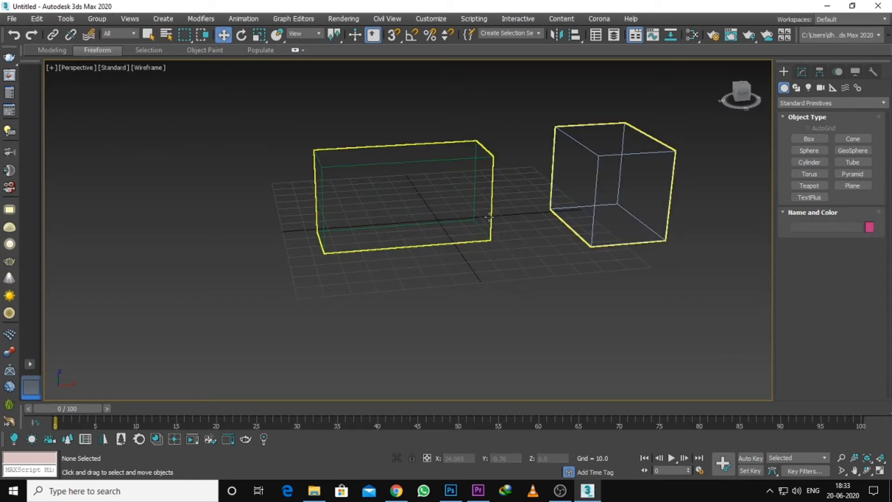
click(490, 216)
mouse_move(525, 240)
alt+middle_down()
mouse_move(492, 233)
mouse_move(524, 228)
alt+middle_up()
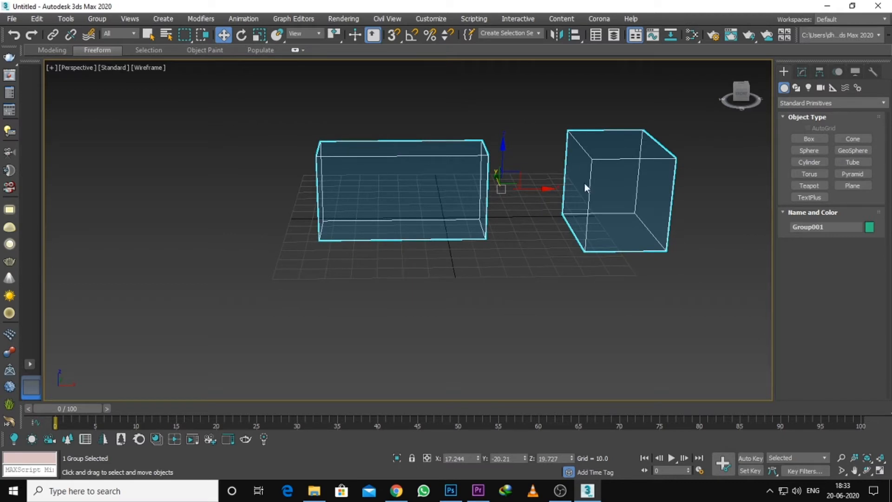
scroll(509, 197, up, 4)
scroll(508, 196, down, 4)
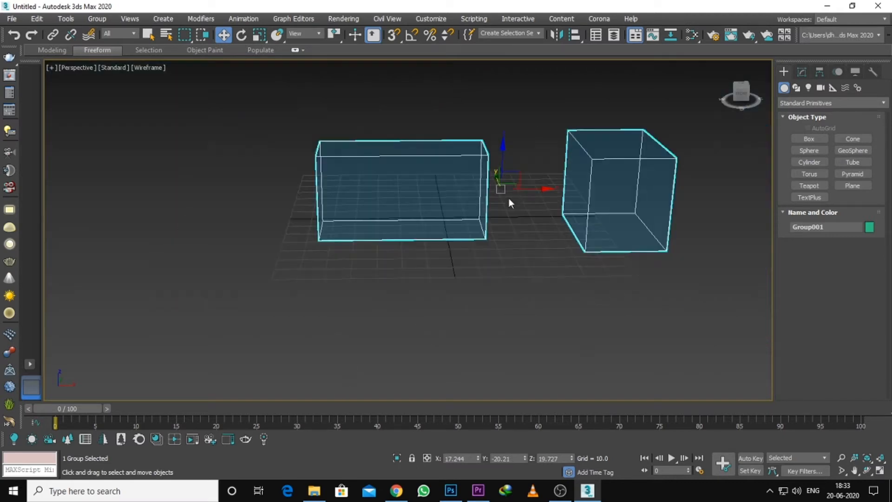
alt+middle_drag(508, 197, 517, 205)
alt+middle_drag(293, 175, 329, 225)
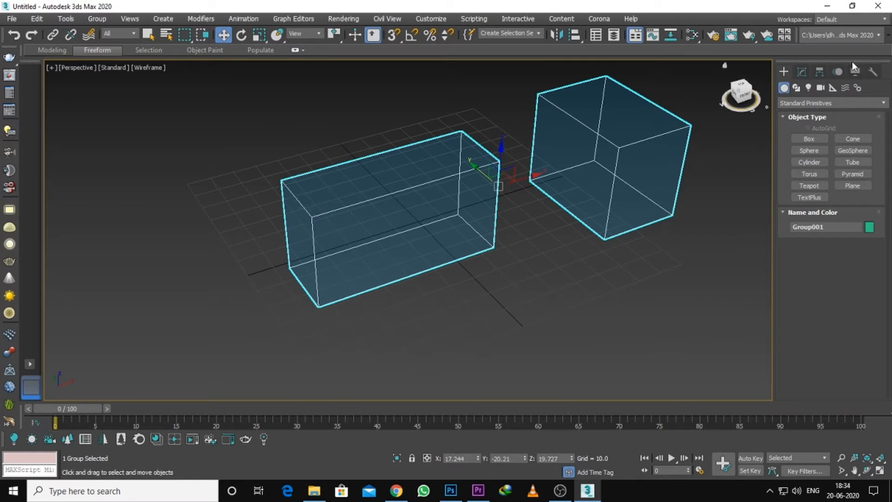
- Use Affect Pivot Only to move the group's pivot freely to about X -41.3, Y 6.4, Z 12.4
click(820, 72)
click(831, 148)
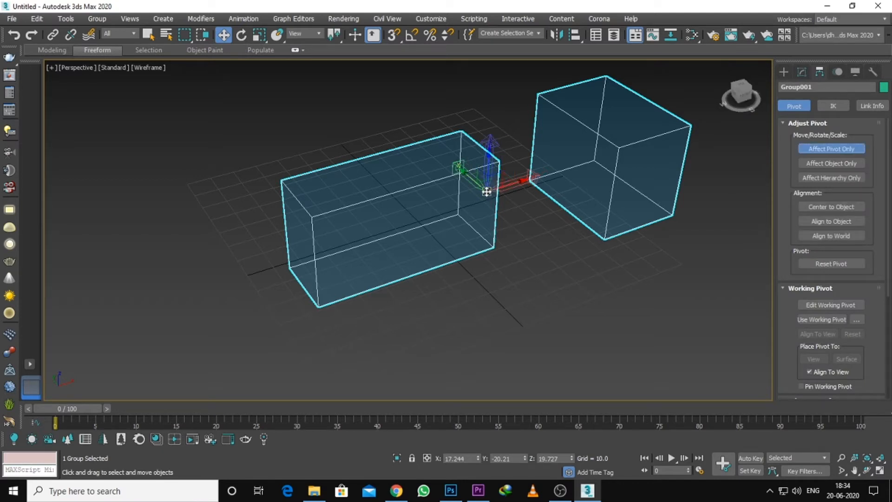
drag(486, 193, 308, 218)
scroll(316, 225, down, 4)
alt+middle_drag(318, 225, 421, 221)
scroll(421, 221, up, 3)
scroll(467, 220, up, 4)
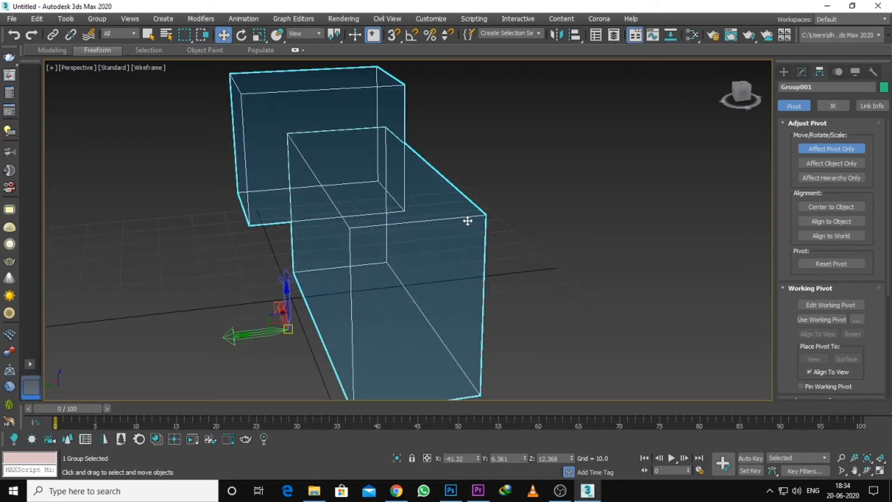
alt+middle_drag(468, 221, 513, 222)
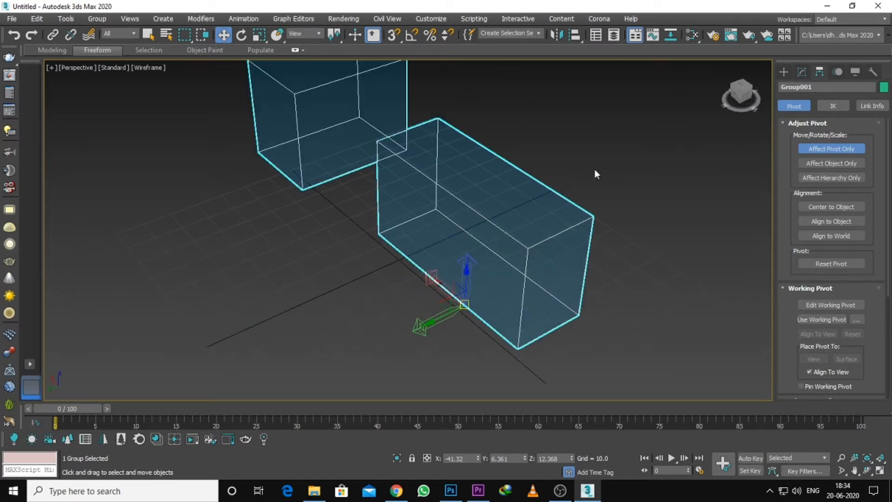
- Check that Vertex is the active snap type in the grid and snap settings, and turn on snapping
right_click(412, 34)
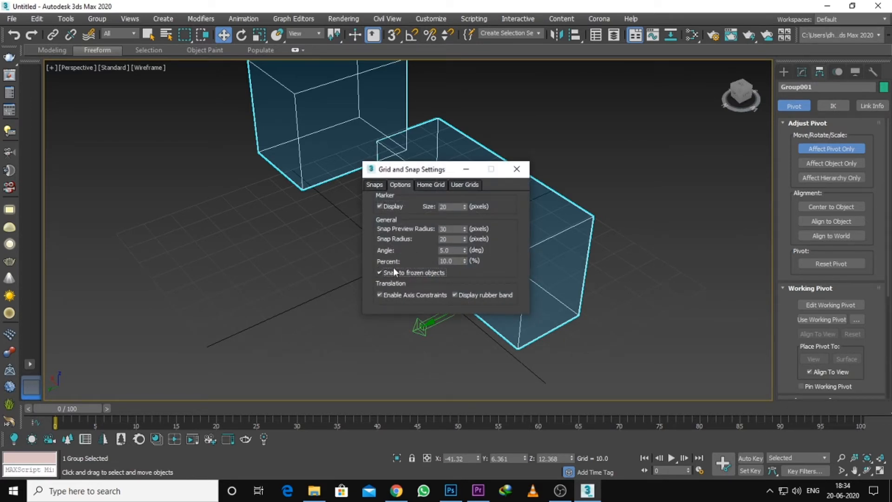
click(374, 185)
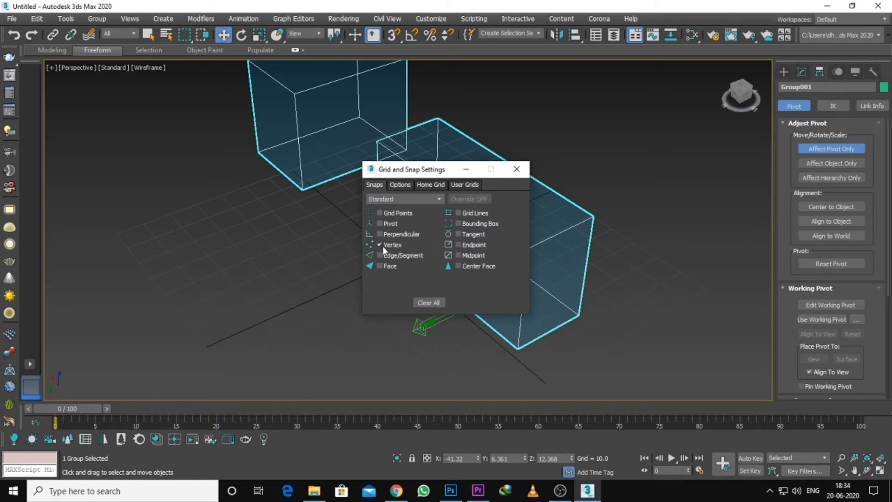
click(516, 169)
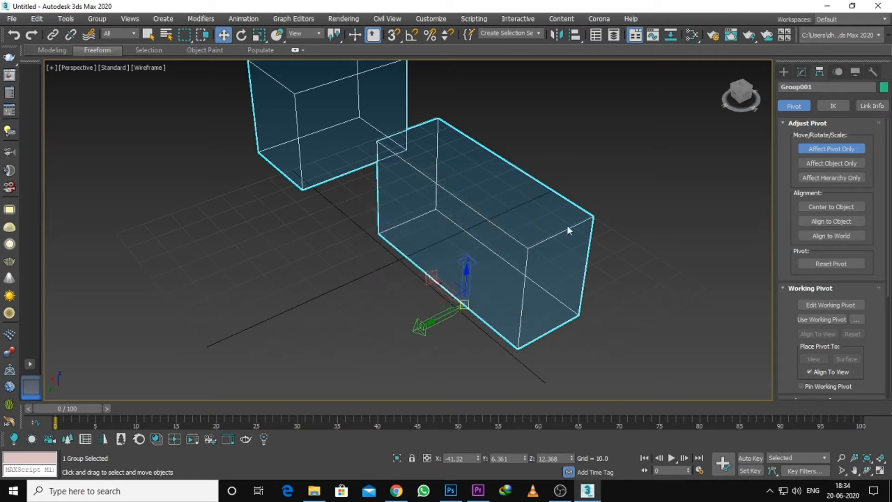
key(s)
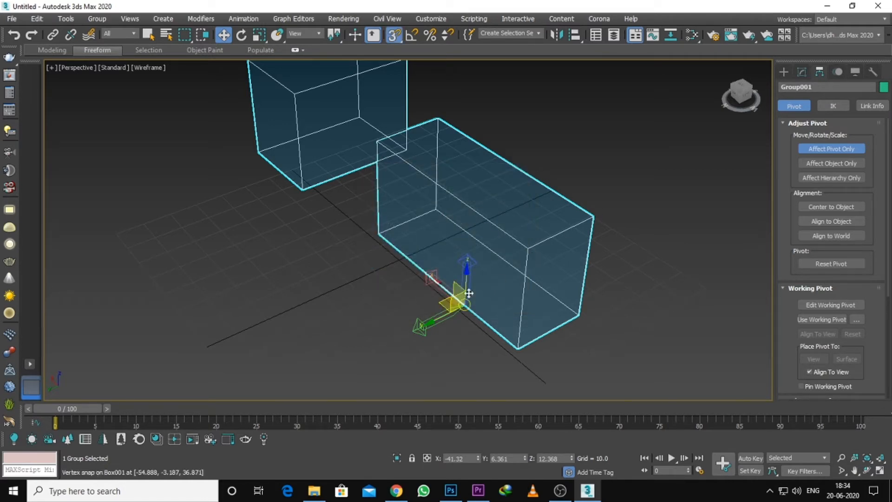
- Snap the group's pivot to the long box's upper outer corner, farthest from the second box
drag(463, 304, 589, 218)
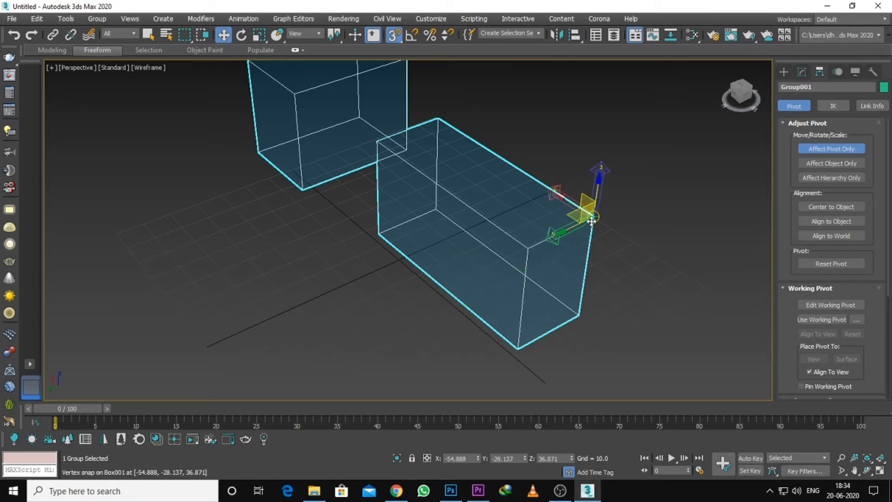
alt+middle_drag(589, 219, 354, 181)
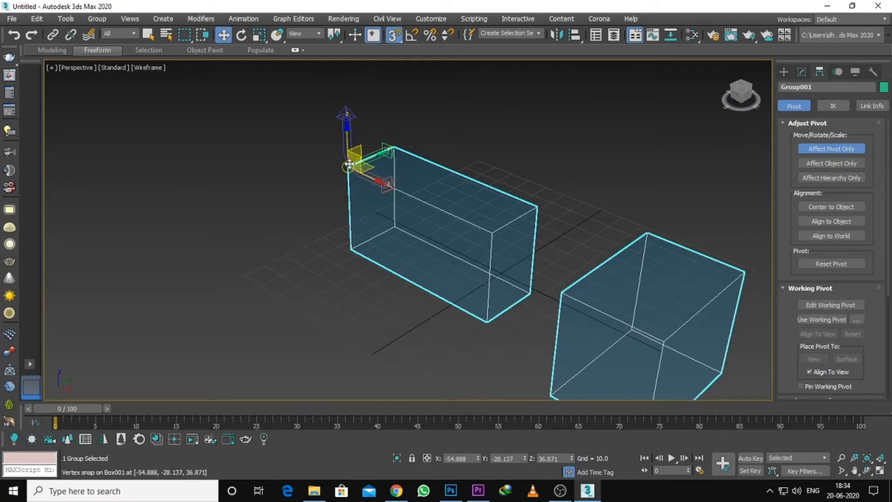
- Snap the group's pivot to the long box's upper front corner, and move it on to the second box's upper back corner
drag(357, 175, 497, 235)
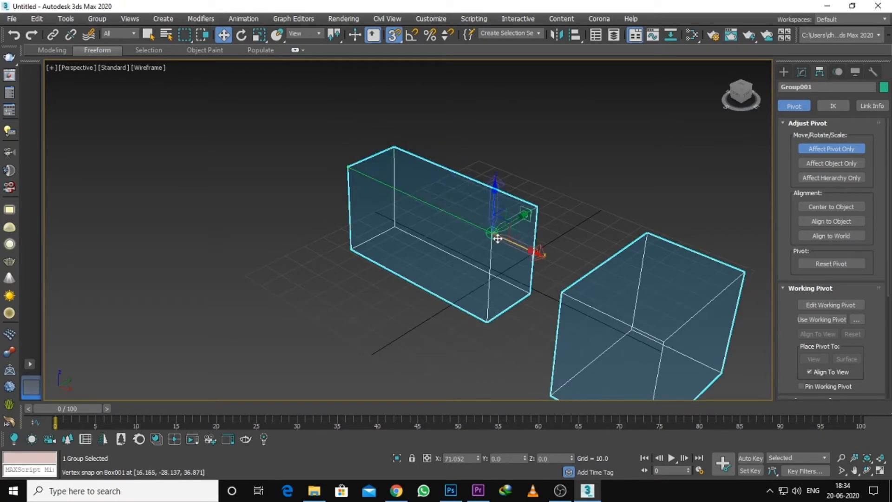
alt+middle_drag(498, 235, 574, 242)
drag(574, 242, 591, 186)
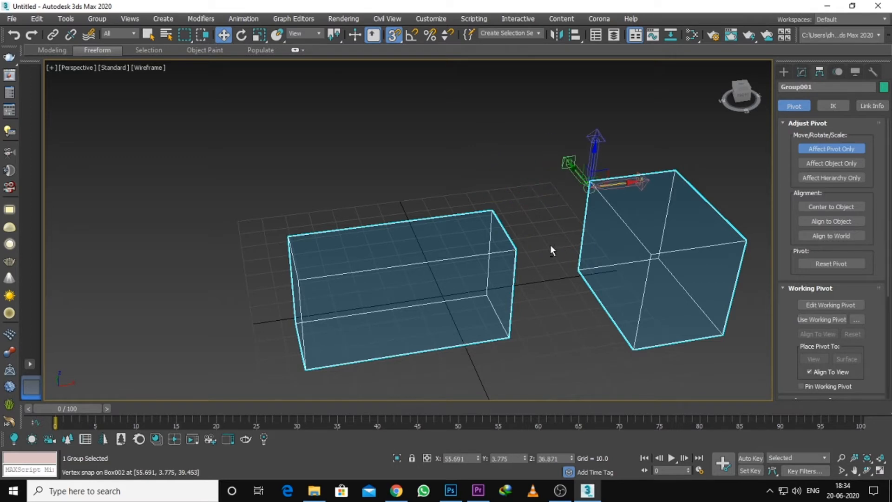
alt+middle_drag(550, 245, 561, 258)
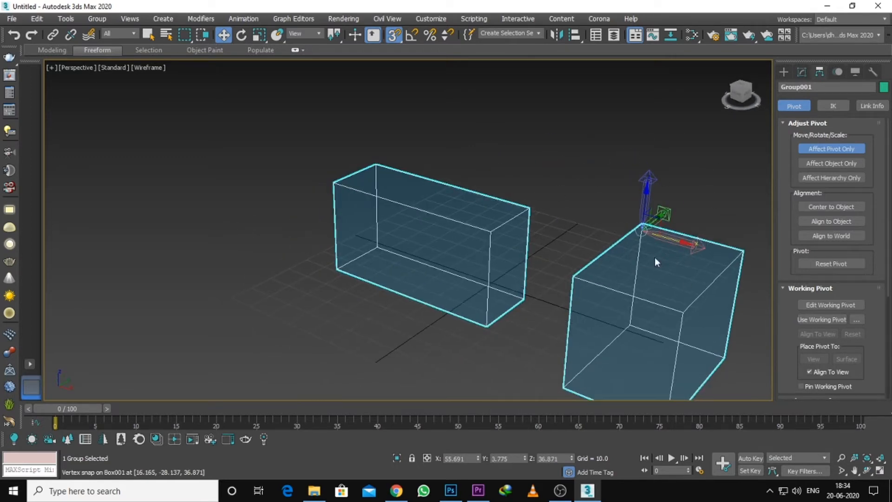
- Turn off Affect Pivot Only and deselect the group, returning to the object creation tools
click(852, 149)
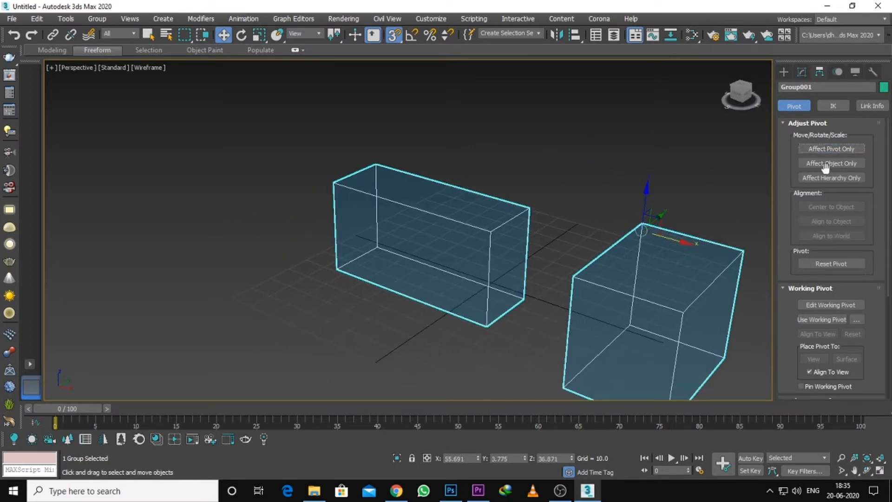
click(701, 194)
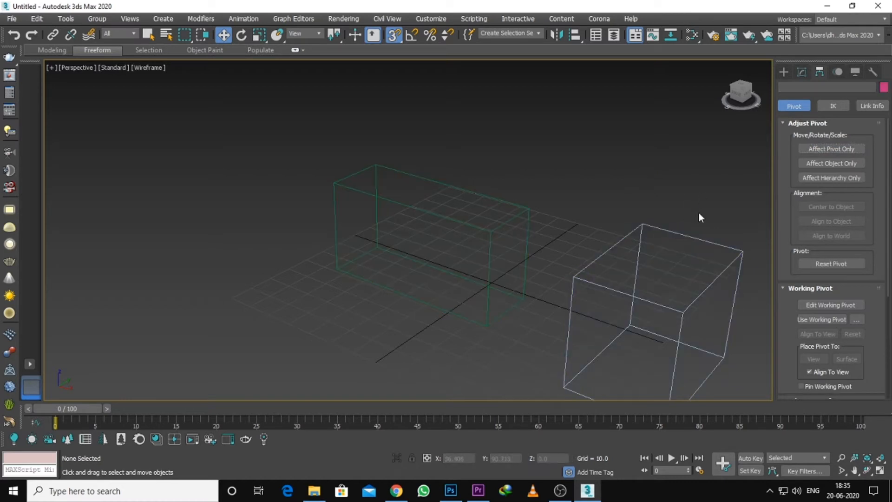
click(785, 71)
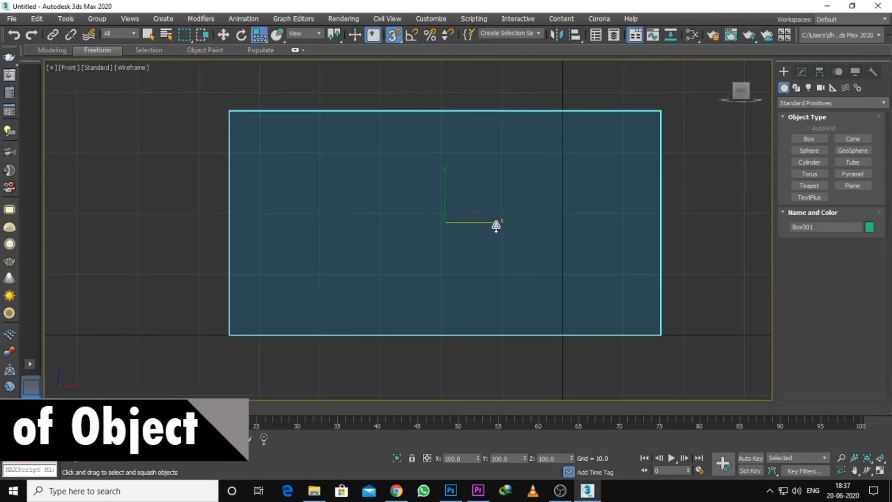
- Squash the selected box along X to about 95% in the Front view
scroll(514, 232, down, 2)
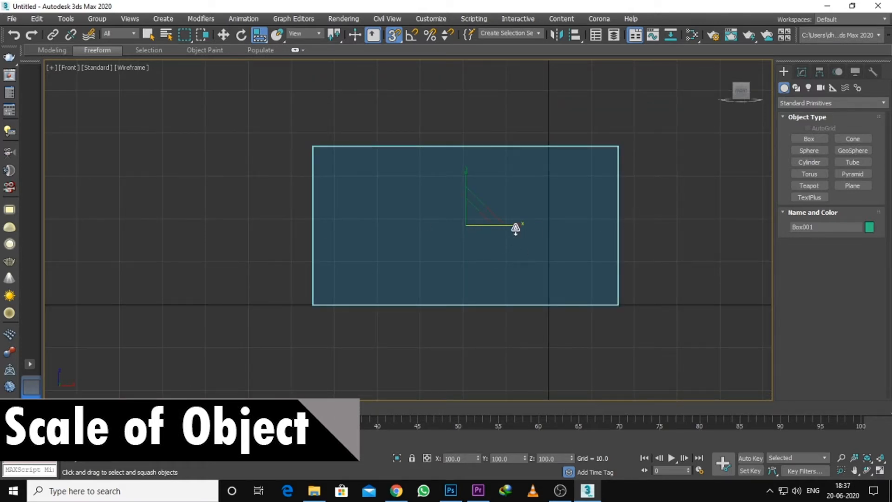
mouse_move(516, 227)
mouse_down()
mouse_move(583, 229)
mouse_move(453, 259)
mouse_move(514, 239)
mouse_up()
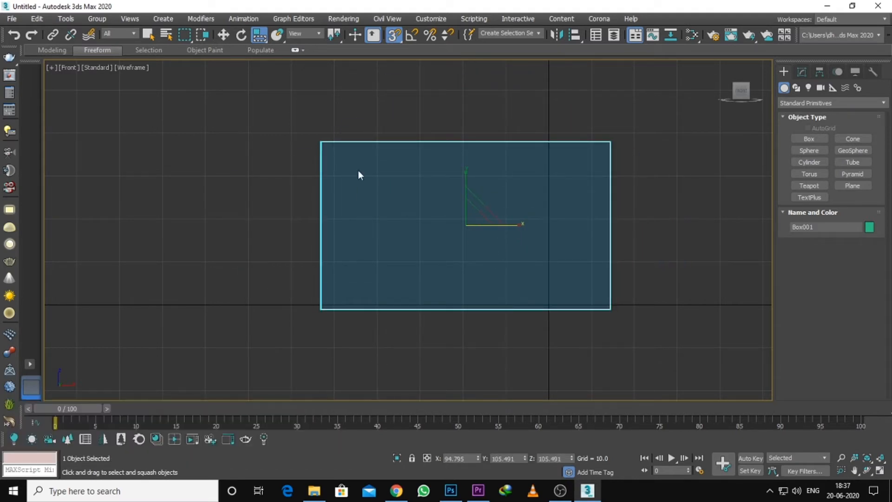
- Use non-uniform scale to resize the box to about 68% along X and about 103% along Z
click(259, 36)
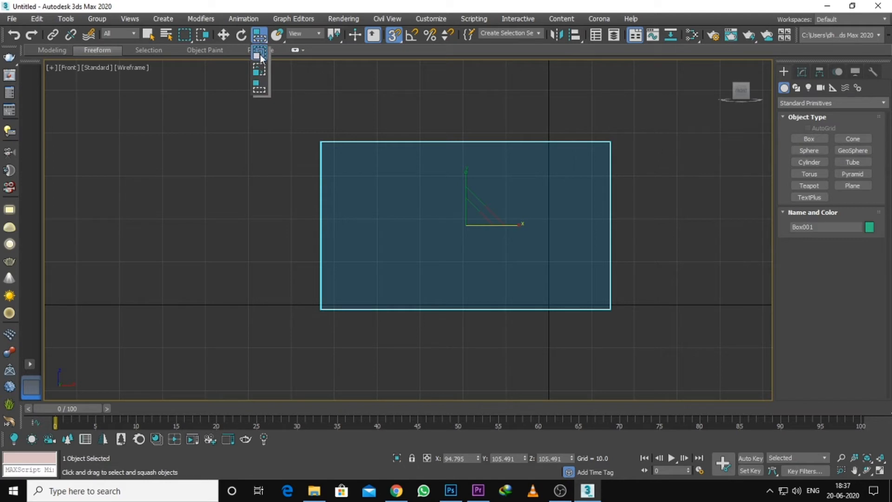
click(260, 54)
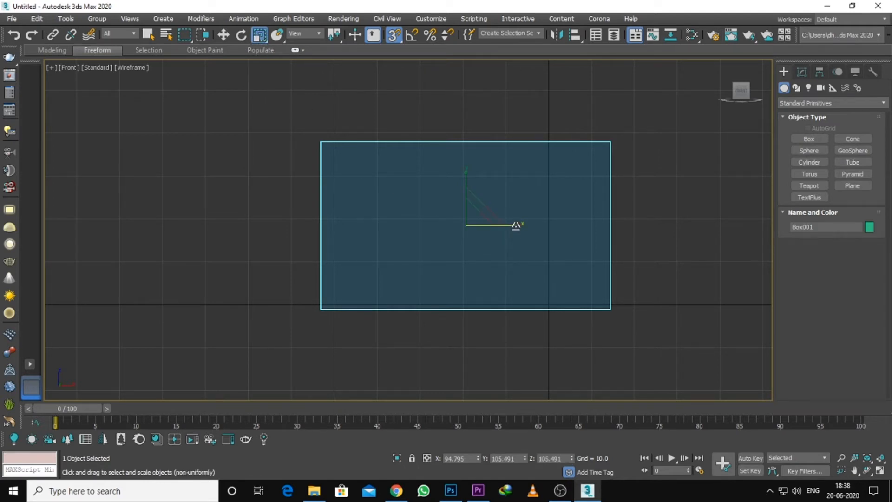
drag(516, 226, 494, 237)
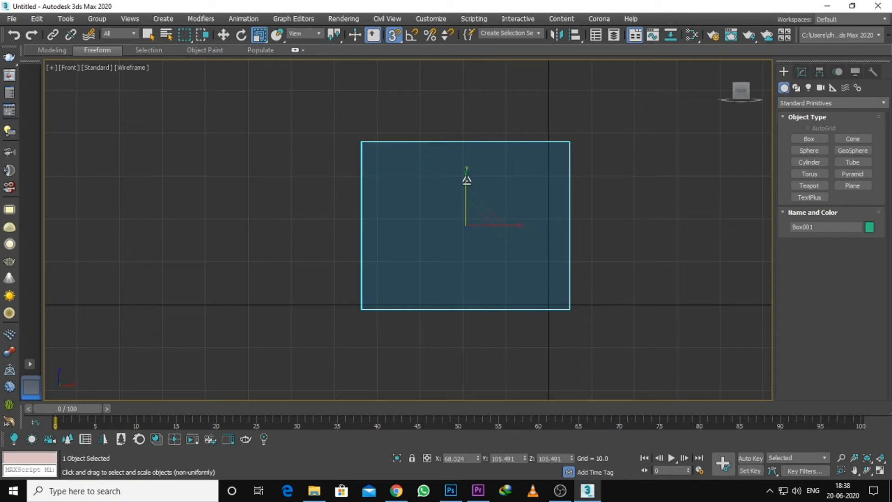
drag(465, 177, 485, 178)
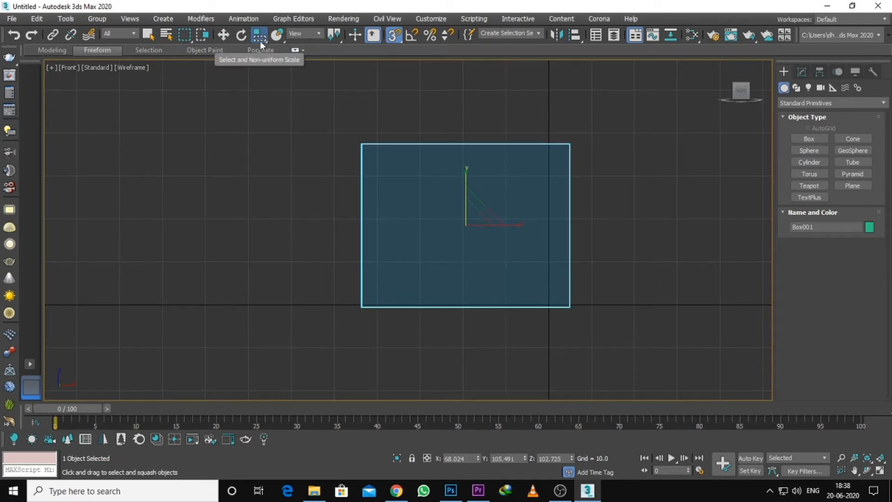
- Cycle through the scale types to squash scaling and squash the box along X to about 55%
drag(260, 41, 259, 35)
key(r)
key(r)
key(r)
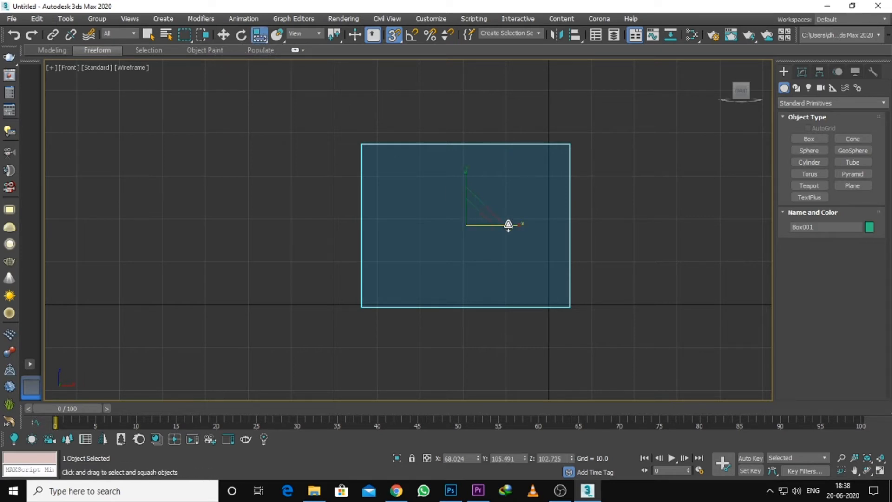
drag(512, 229, 503, 246)
- Use the regular Scale tool to resize the box to about 86% along X and about 88% along Z
key(r)
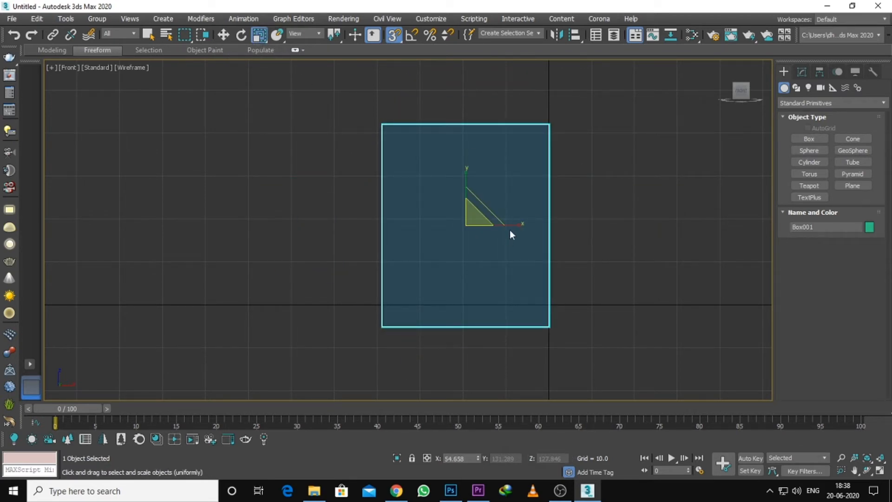
drag(509, 234, 495, 207)
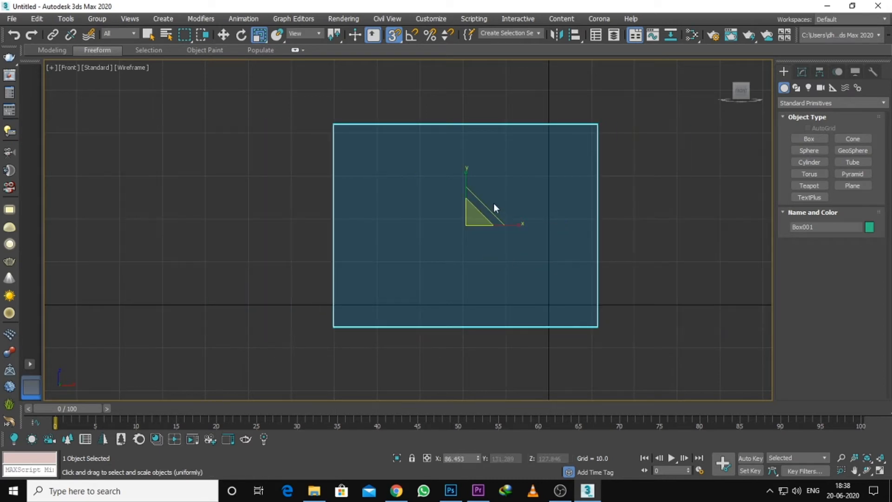
drag(466, 174, 478, 200)
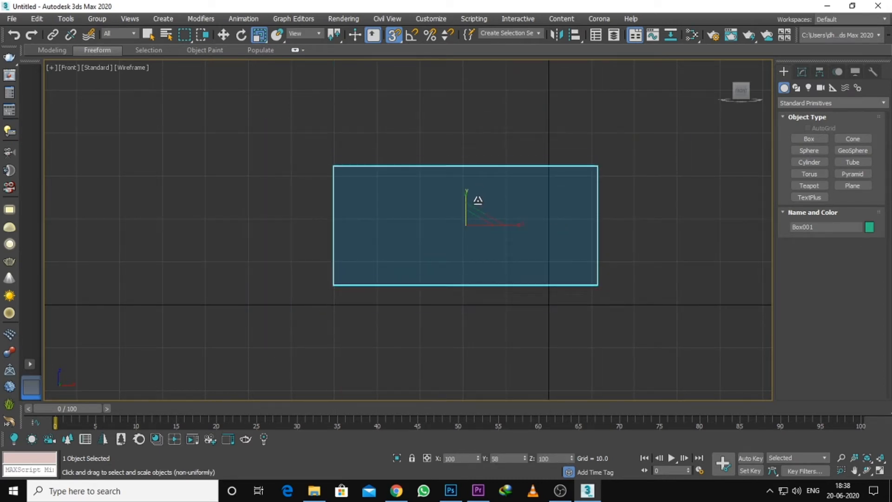
- Show all four viewports, activate each one in turn, and maximize the Perspective viewport
key(alt+w)
click(447, 333)
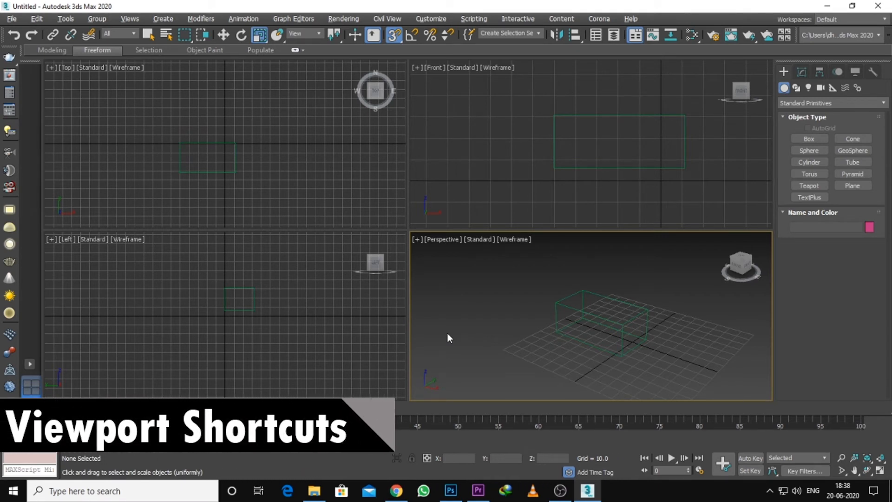
click(442, 97)
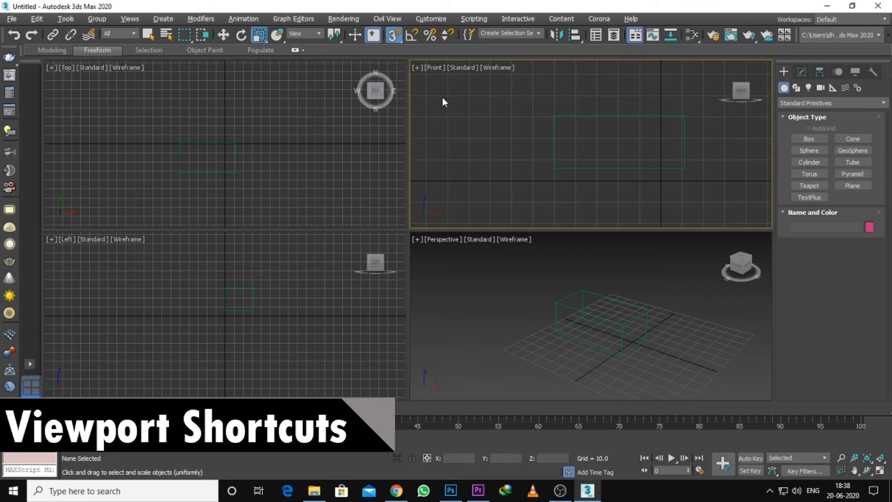
click(98, 133)
click(117, 283)
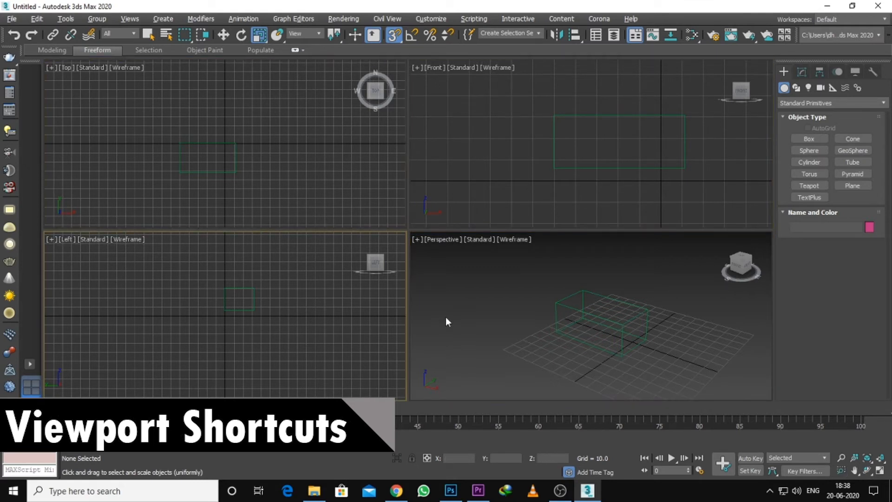
click(460, 309)
key(alt+w)
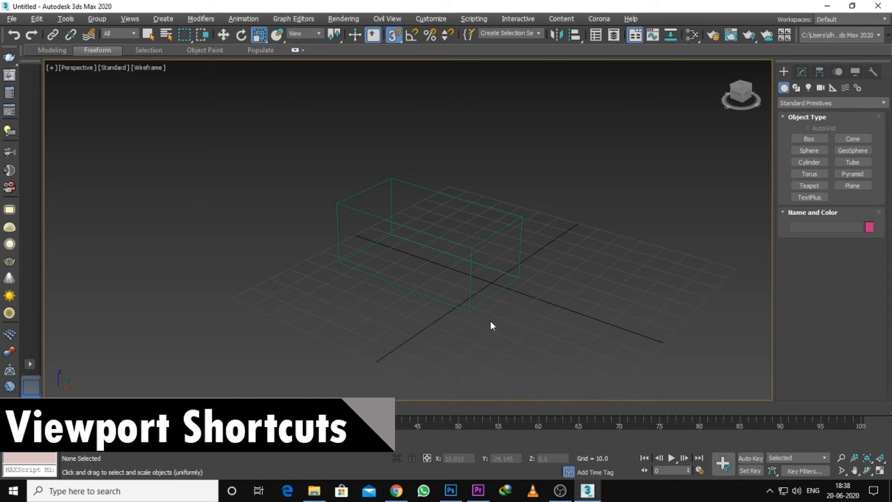
- Select the box, maximize the Front viewport, and go back to a maximized Perspective viewport with the box deselected
click(439, 245)
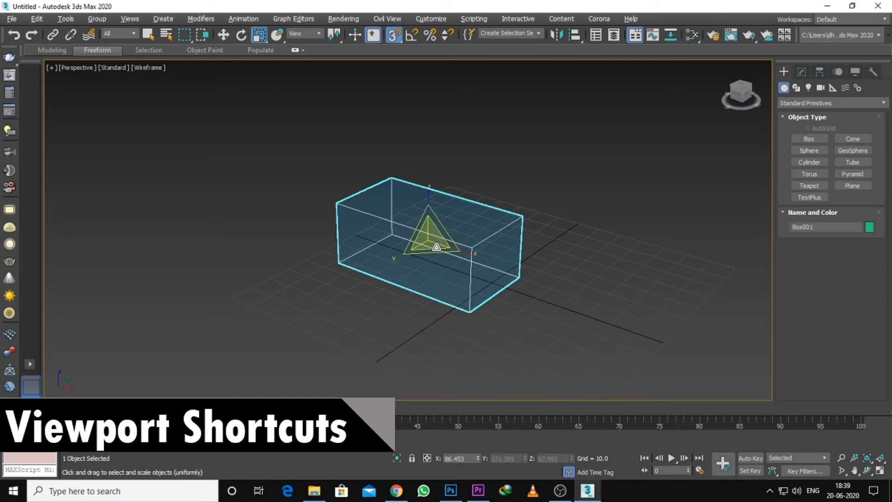
key(alt+w)
click(457, 146)
key(alt+w)
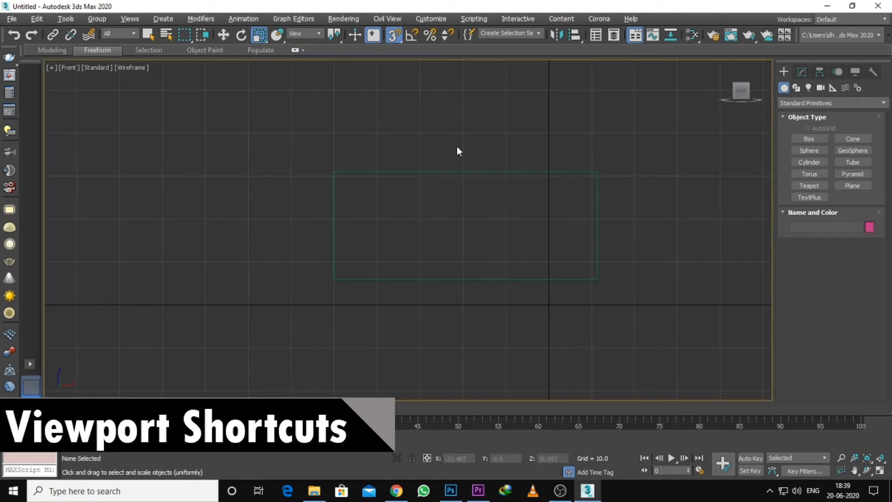
key(alt+w)
click(571, 297)
key(alt+w)
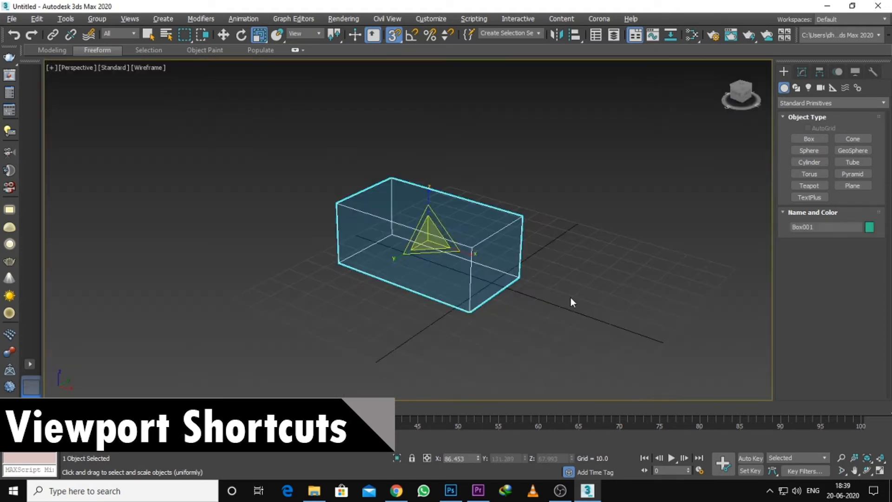
click(573, 296)
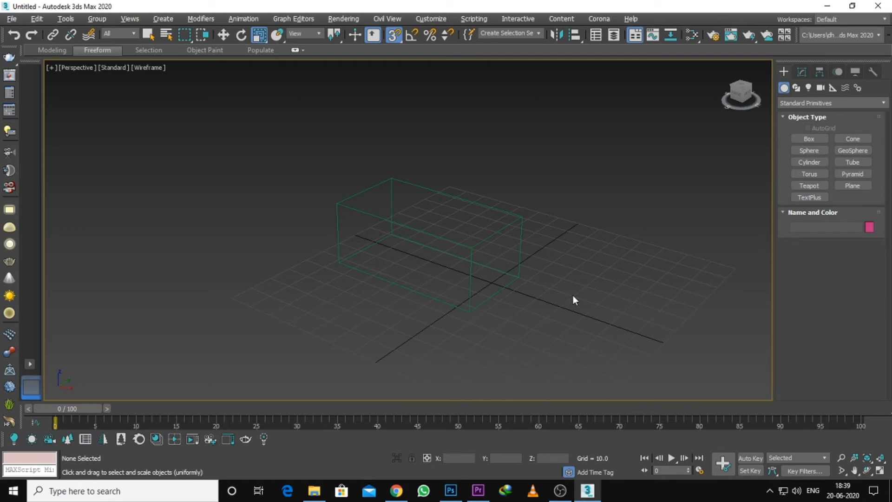
- Change the maximized viewport to the Front view and from there to the Back view
key(f)
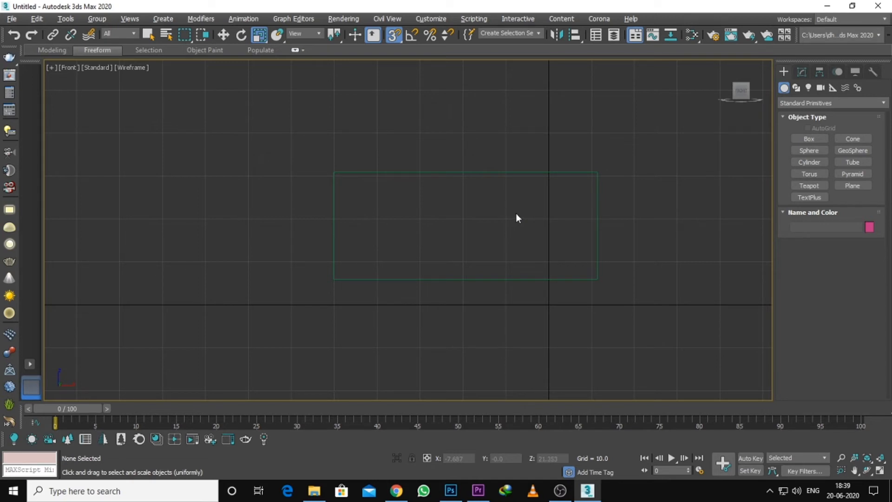
key(v)
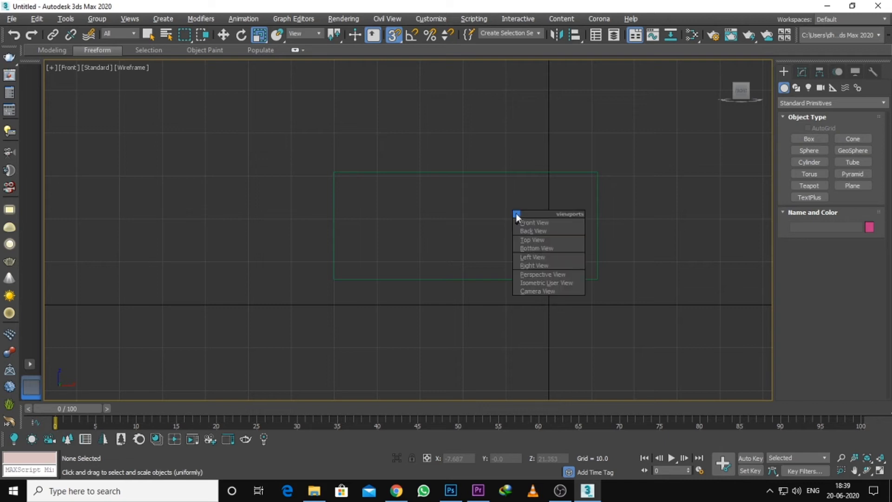
key(k)
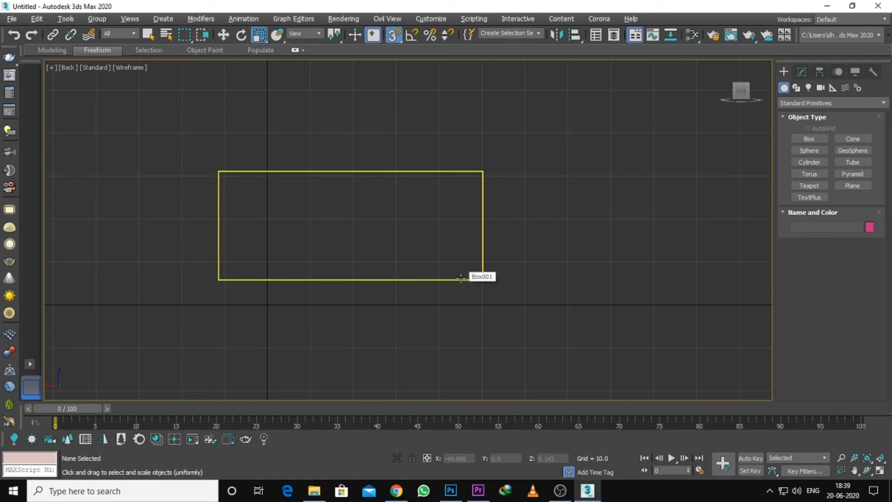
- Change the viewport to the Right view, centre the box in it, and switch the scale type to squash
key(v)
key(r)
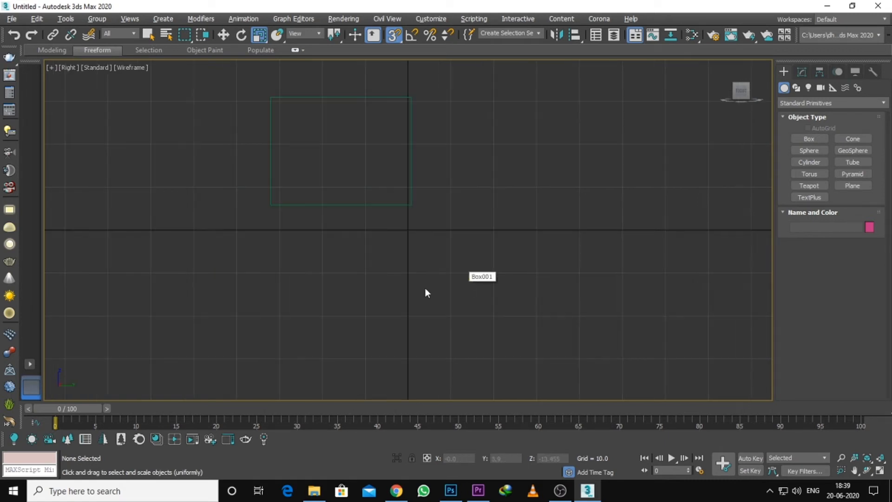
middle_drag(388, 175, 428, 219)
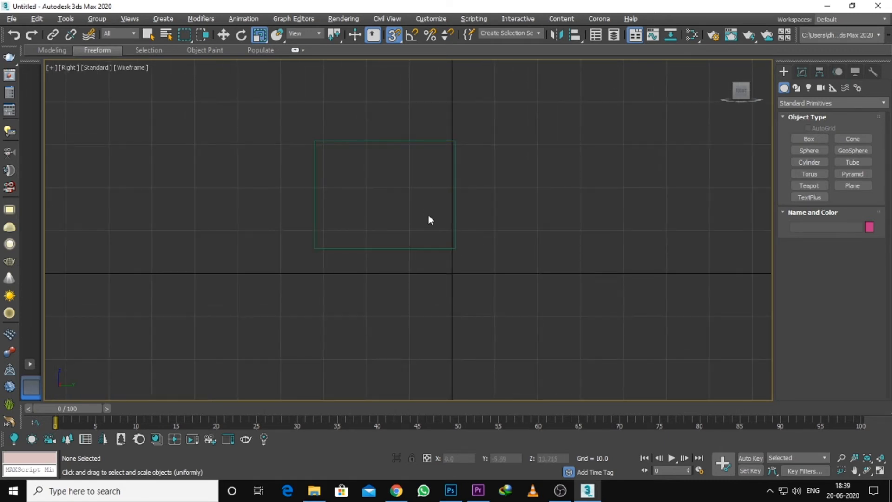
key(r)
key(r)
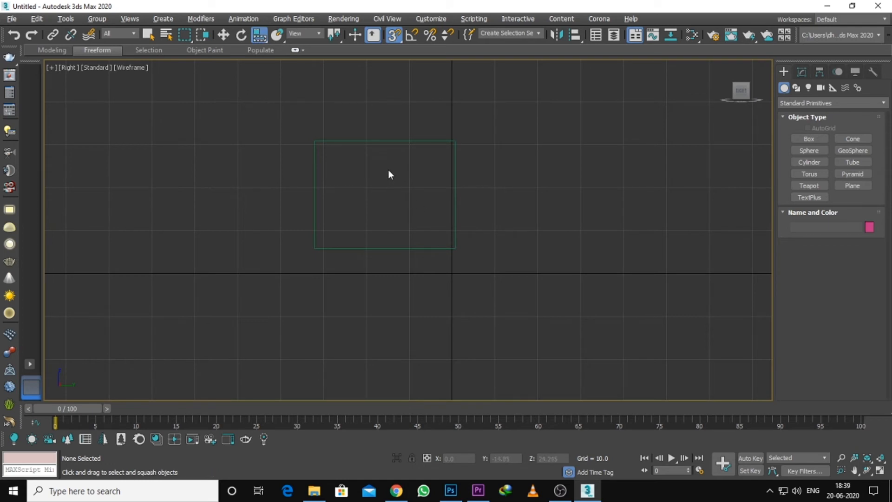
- Bring up the list of viewport views and change the viewport to the Left view
key(v)
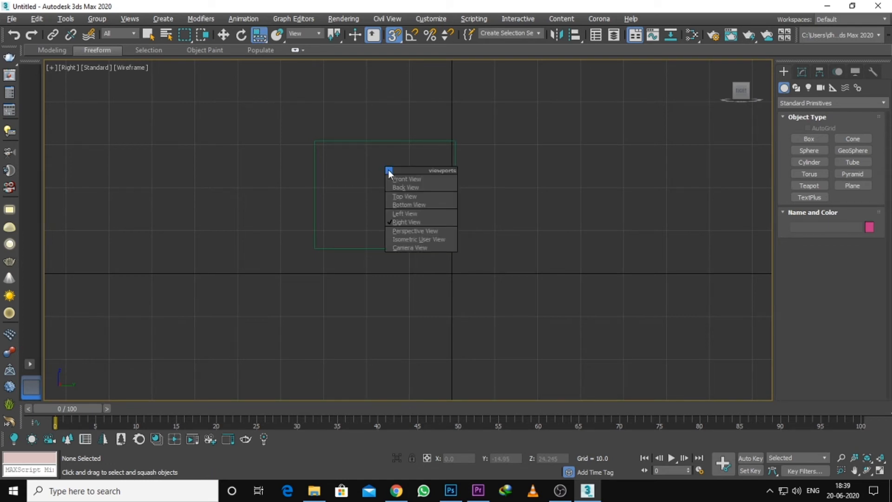
key(Escape)
key(v)
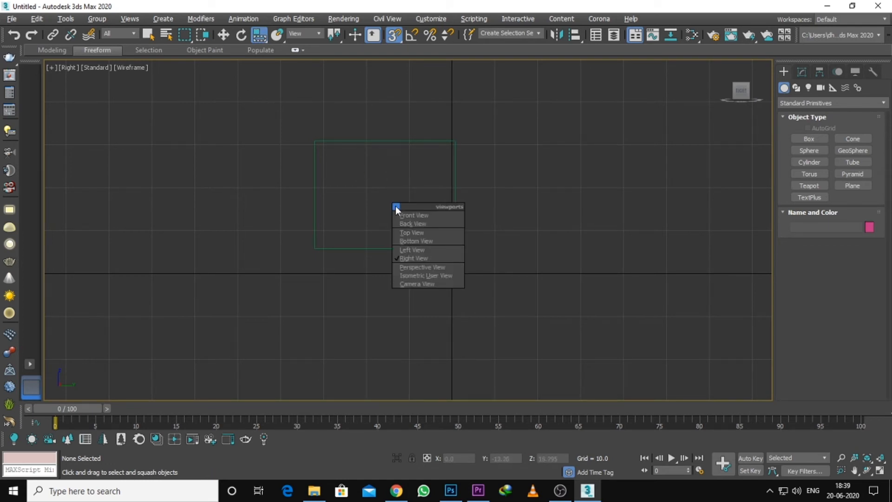
key(l)
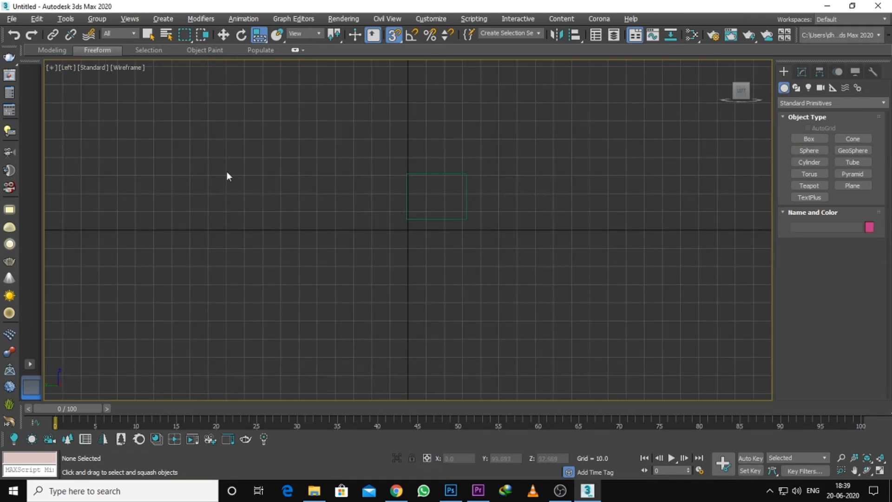
- Orbit from the Left view into an angled orthographic view of the box and activate the Move tool
scroll(460, 169, up, 3)
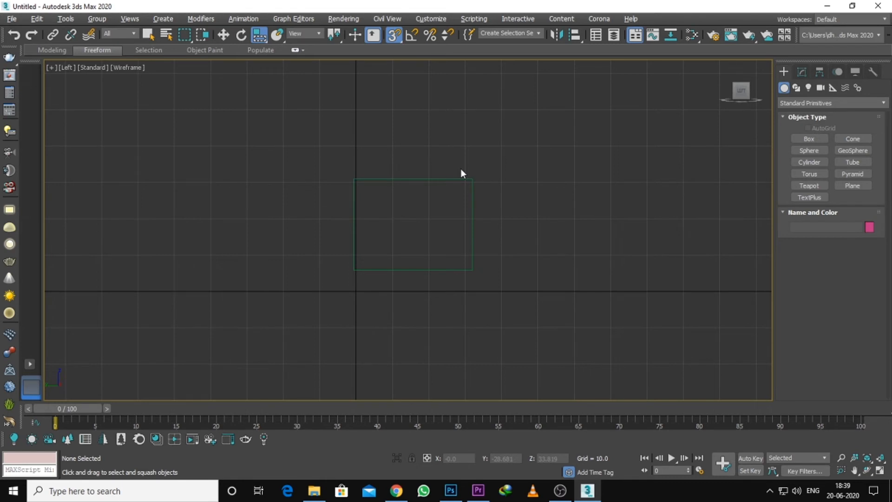
alt+middle_drag(461, 169, 333, 180)
key(w)
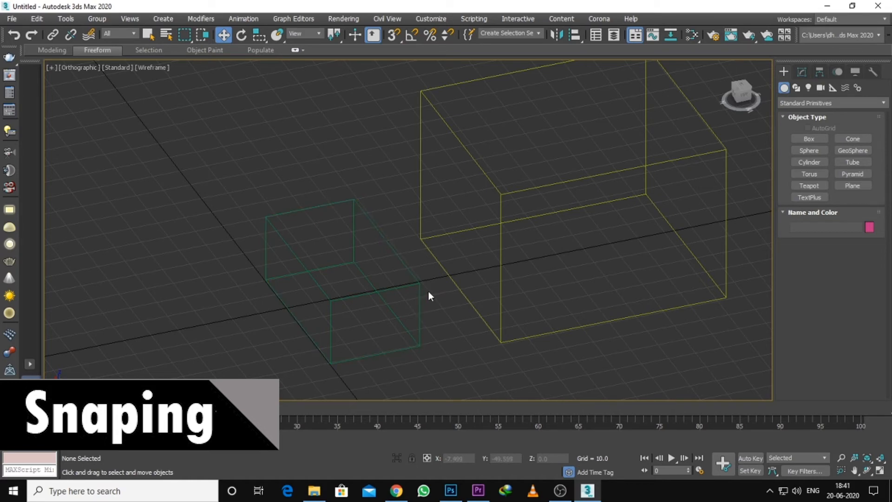
- Select the smaller box and move it along the Y axis up to the larger box
alt+middle_drag(429, 291, 344, 279)
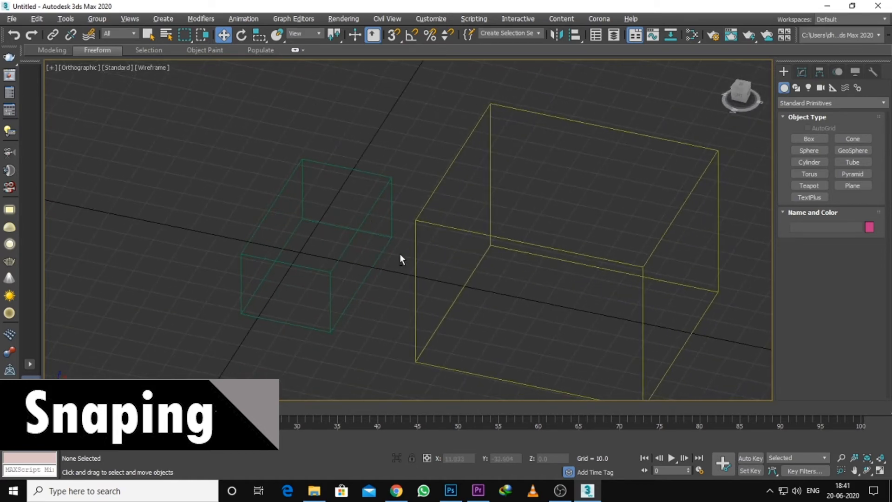
alt+middle_drag(400, 255, 453, 251)
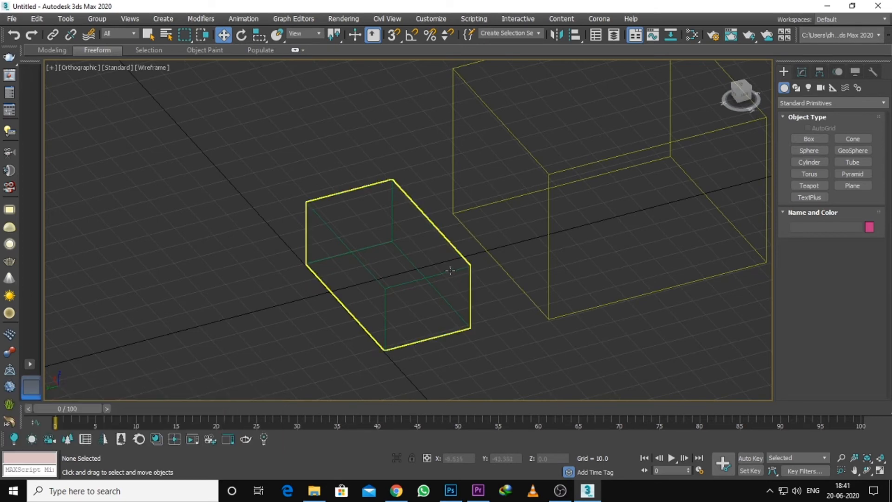
click(398, 281)
drag(365, 273, 434, 254)
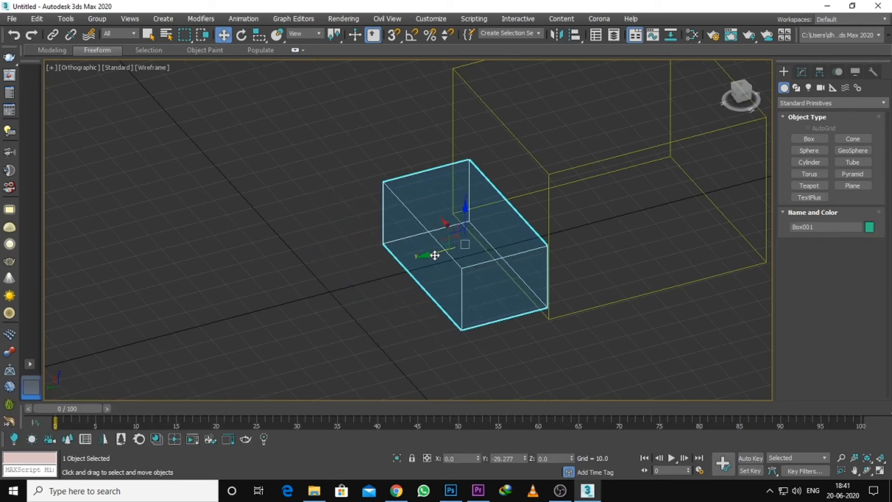
- Try to align the smaller box by eye with the larger box's edge in the Left view, and undo the moves
click(742, 99)
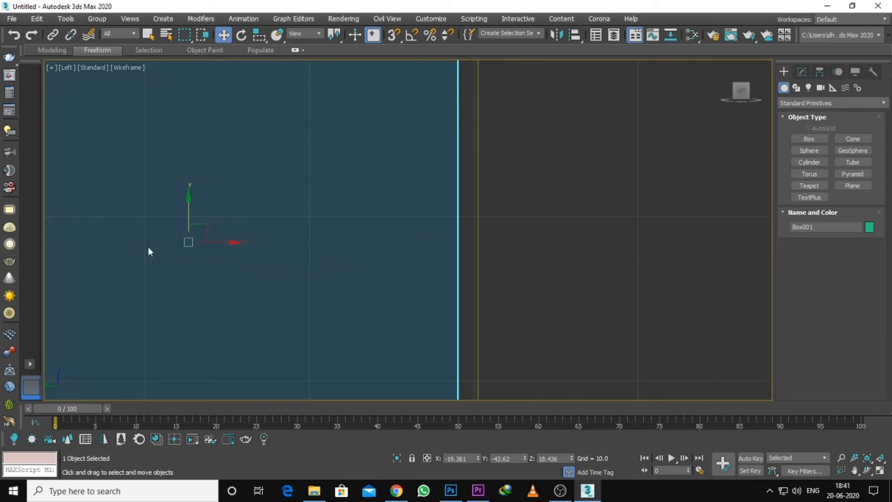
drag(215, 242, 235, 242)
scroll(476, 196, up, 12)
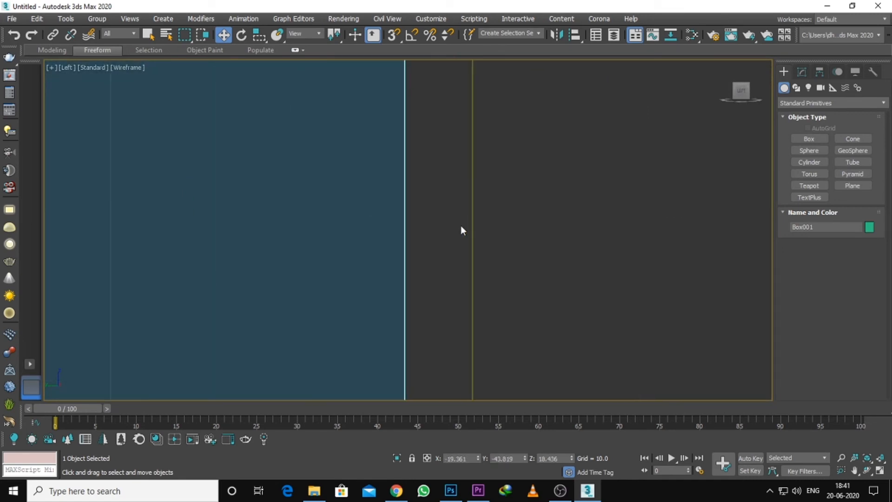
scroll(483, 227, down, 10)
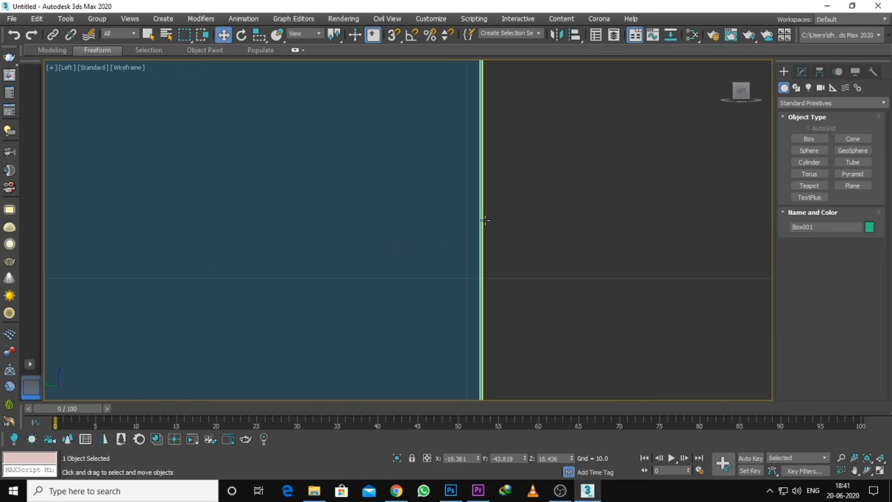
alt+middle_drag(486, 223, 473, 200)
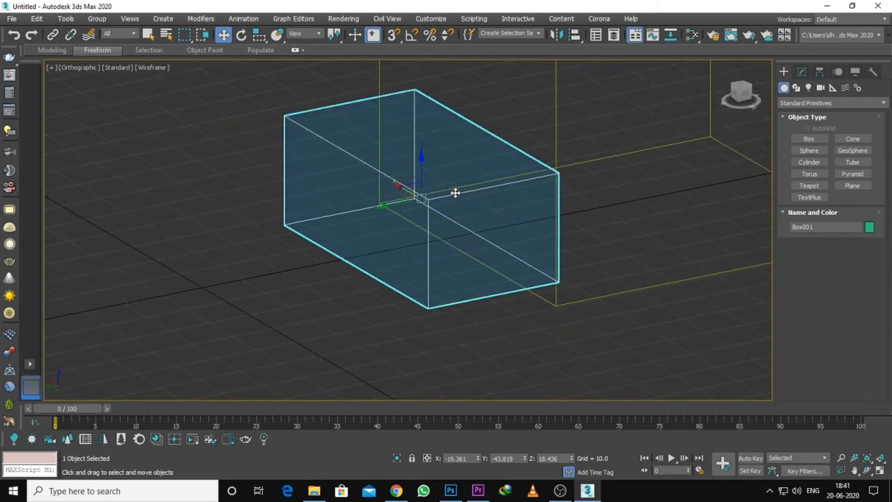
drag(454, 193, 399, 214)
key(ctrl+z)
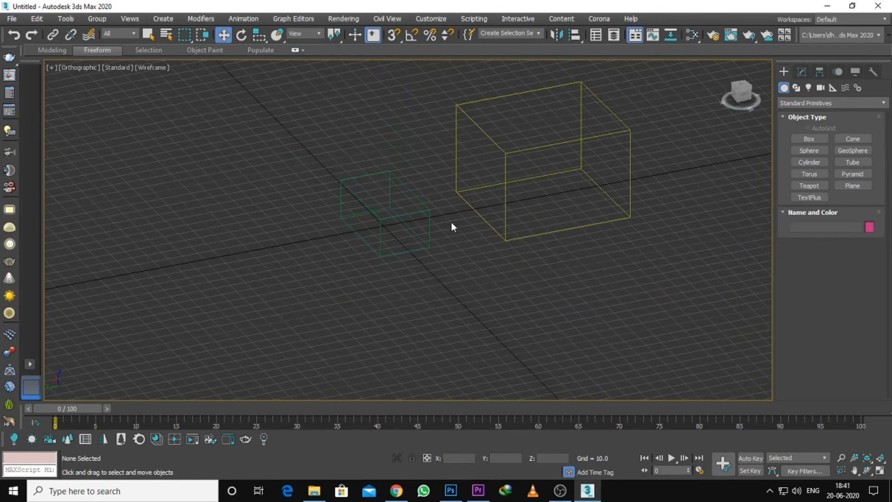
- Enable Axis Constraints in the Grid and Snap Settings and keep Vertex as the snap type
right_click(407, 38)
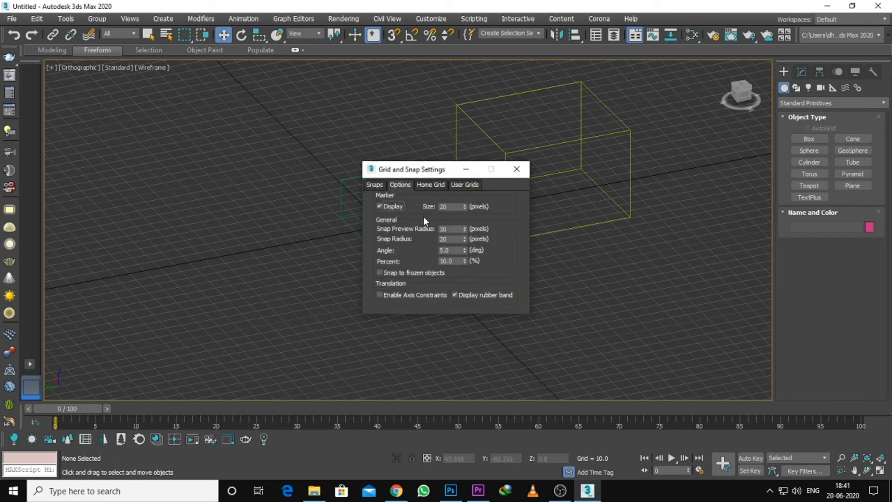
click(379, 296)
click(375, 184)
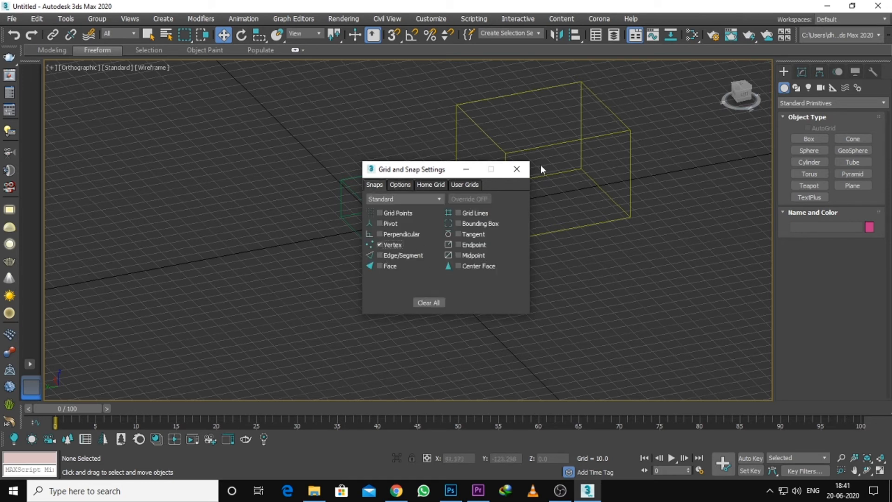
click(514, 170)
- Select the smaller box, display the viewport in Default Shading, and turn on 3D snapping
scroll(416, 207, up, 5)
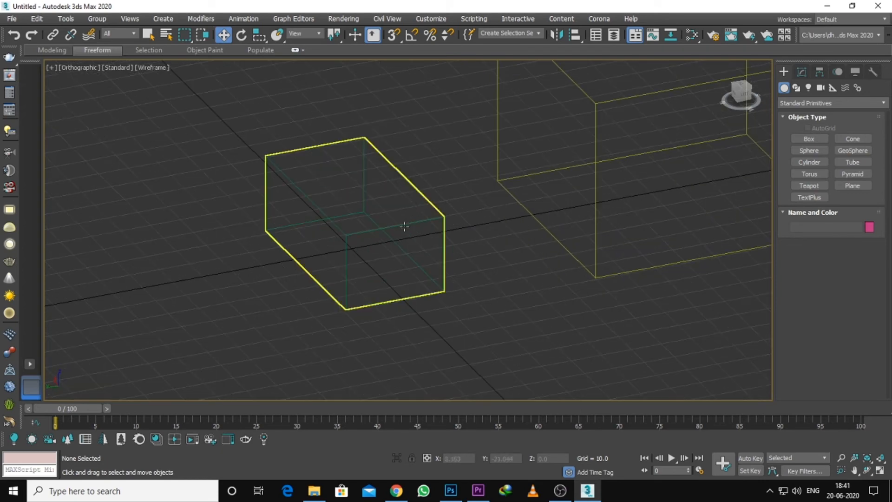
click(404, 226)
key(F3)
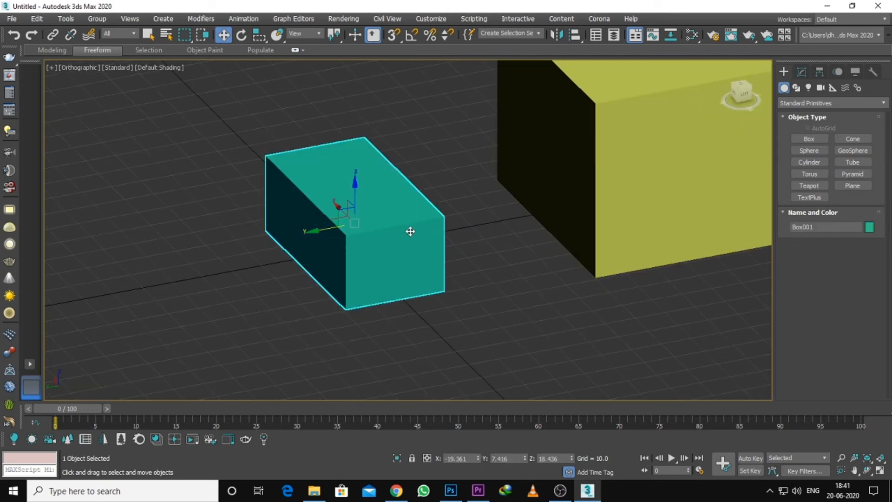
key(s)
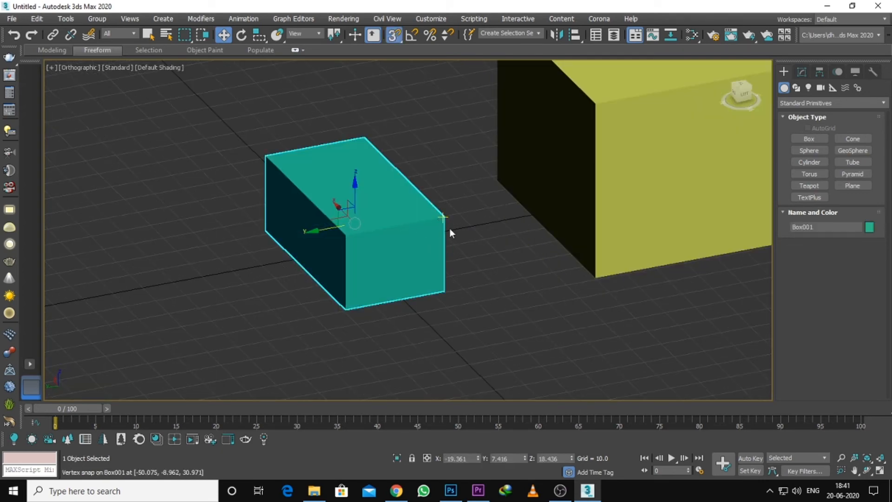
- Move the smaller box along the Y axis by its corner vertex, snapping it to the larger box's near corner vertex
drag(443, 220, 589, 275)
alt+middle_drag(595, 276, 559, 247)
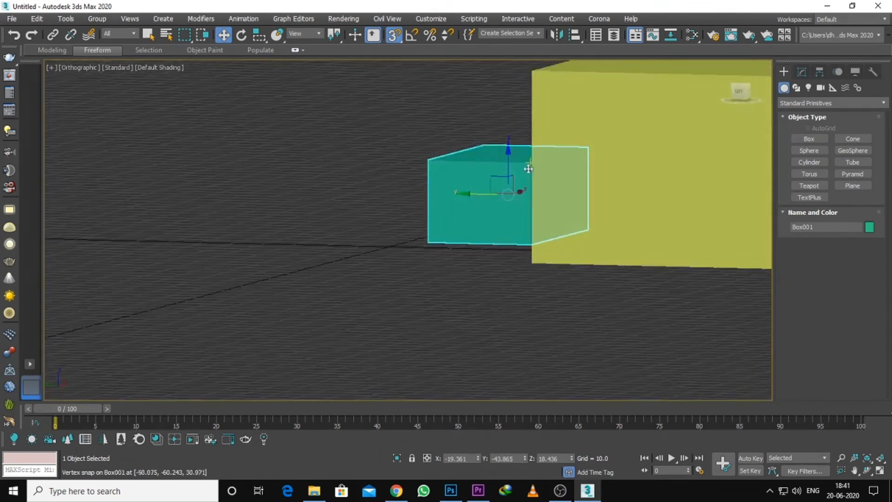
scroll(528, 168, up, 6)
scroll(597, 179, down, 5)
alt+middle_drag(598, 179, 622, 270)
scroll(623, 269, down, 4)
- In the Top view, move the smaller box along the X axis so its lower-left corner snaps to the larger box's corner
key(t)
key(z)
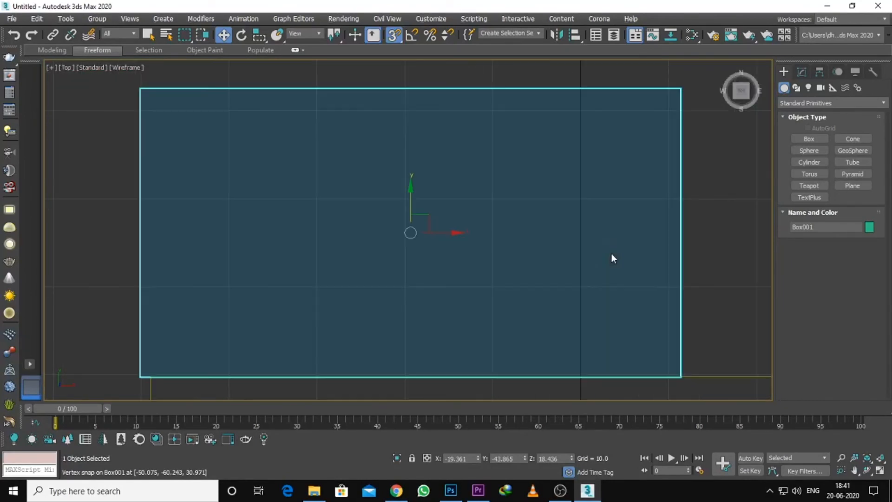
scroll(486, 323, down, 5)
click(495, 279)
click(486, 261)
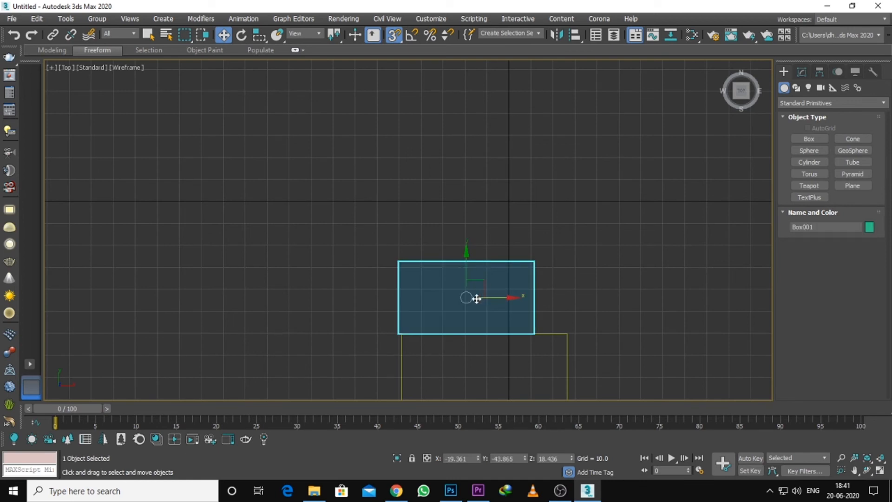
drag(491, 295, 438, 302)
scroll(384, 372, up, 6)
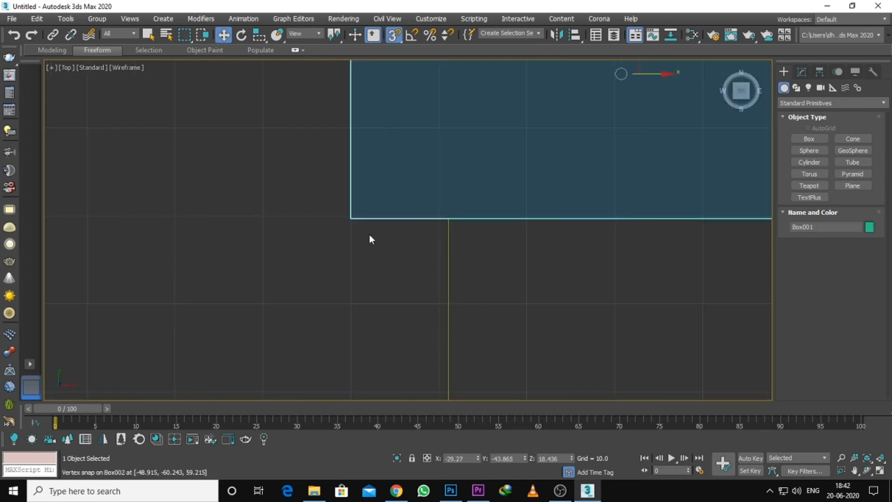
drag(352, 218, 436, 217)
scroll(409, 264, down, 5)
alt+middle_drag(409, 264, 512, 200)
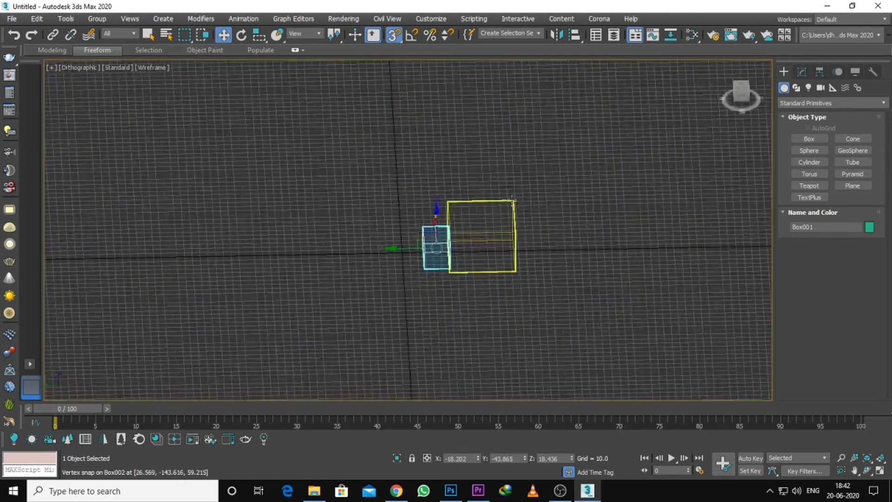
- Deselect the smaller box in the Left view and examine closely the edge where the two boxes meet
key(v)
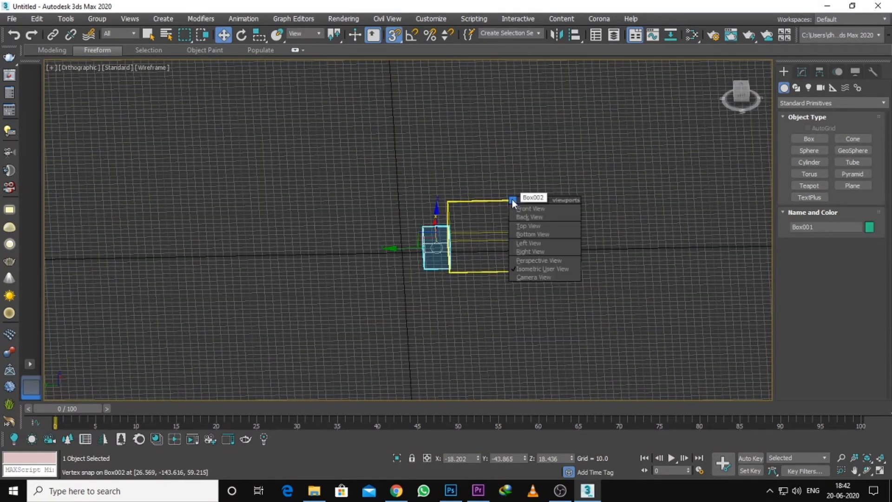
key(l)
key(z)
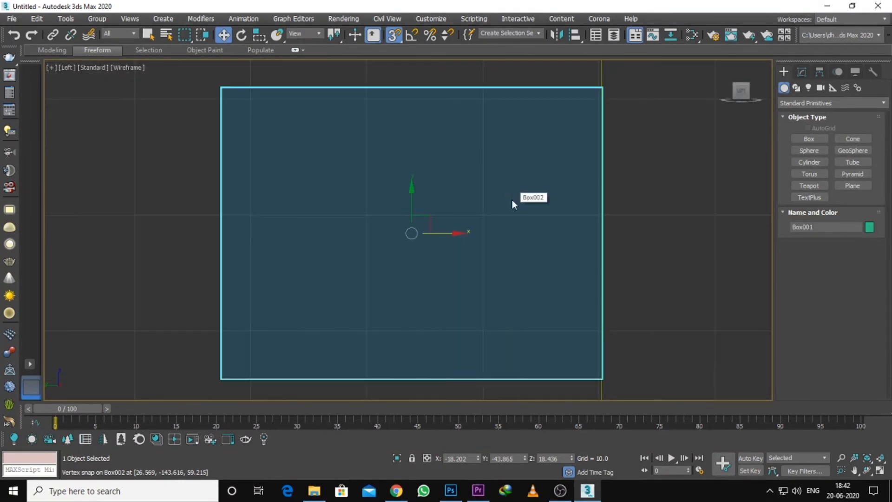
scroll(579, 218, down, 4)
middle_drag(580, 214, 573, 263)
scroll(587, 228, up, 6)
click(586, 218)
scroll(551, 157, up, 6)
scroll(553, 163, up, 6)
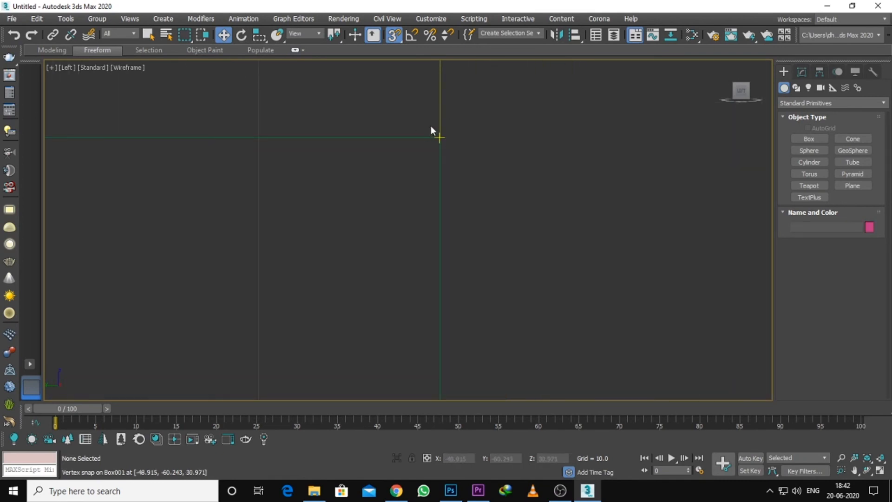
scroll(420, 182, down, 8)
alt+middle_drag(421, 184, 458, 227)
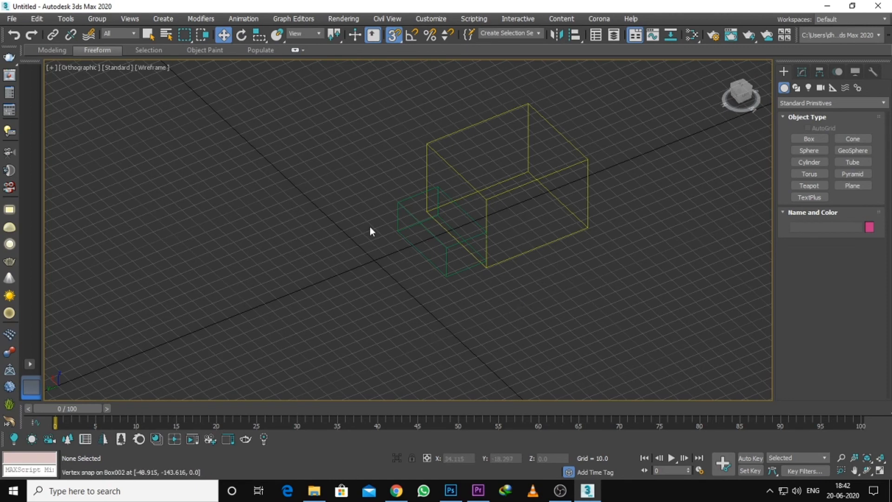
- Hide the viewport's home grid, show it again, and hide it once more
key(g)
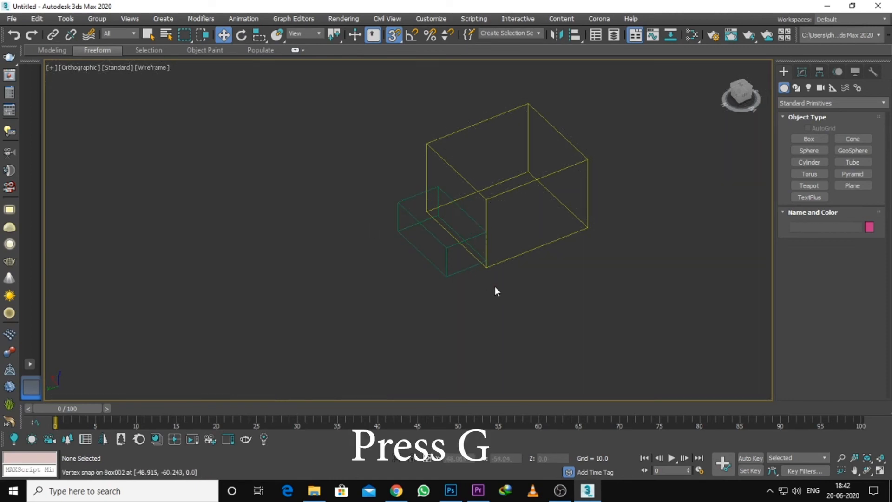
alt+middle_drag(494, 286, 458, 276)
scroll(548, 268, up, 4)
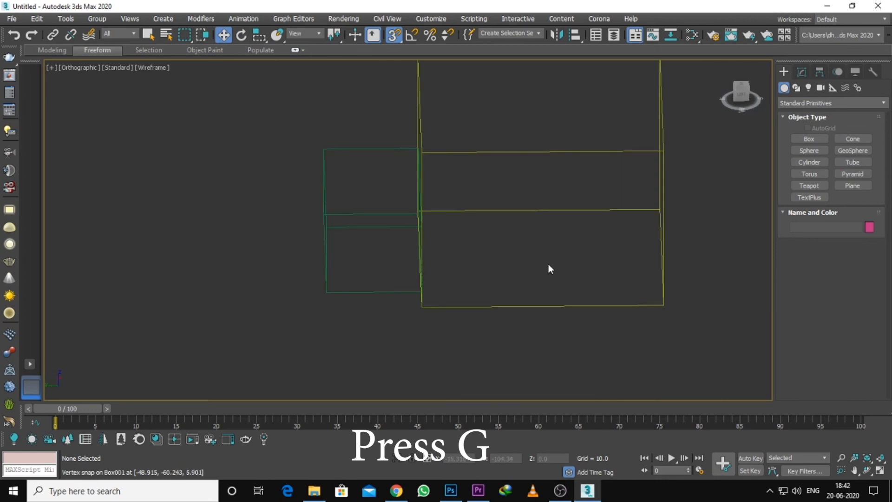
key(g)
scroll(475, 283, down, 4)
alt+middle_drag(475, 283, 507, 289)
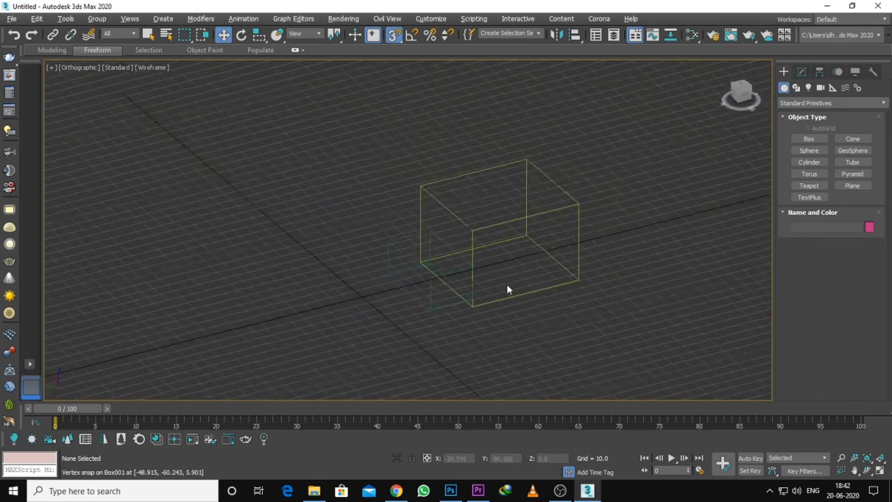
key(g)
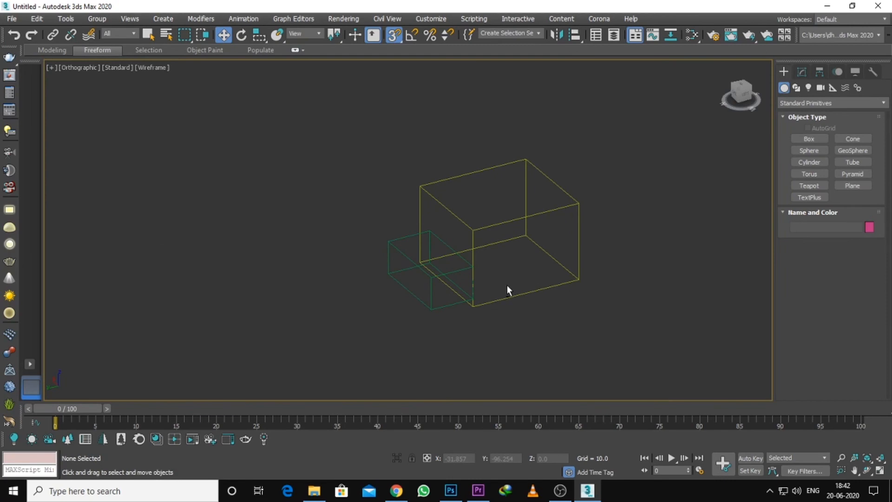